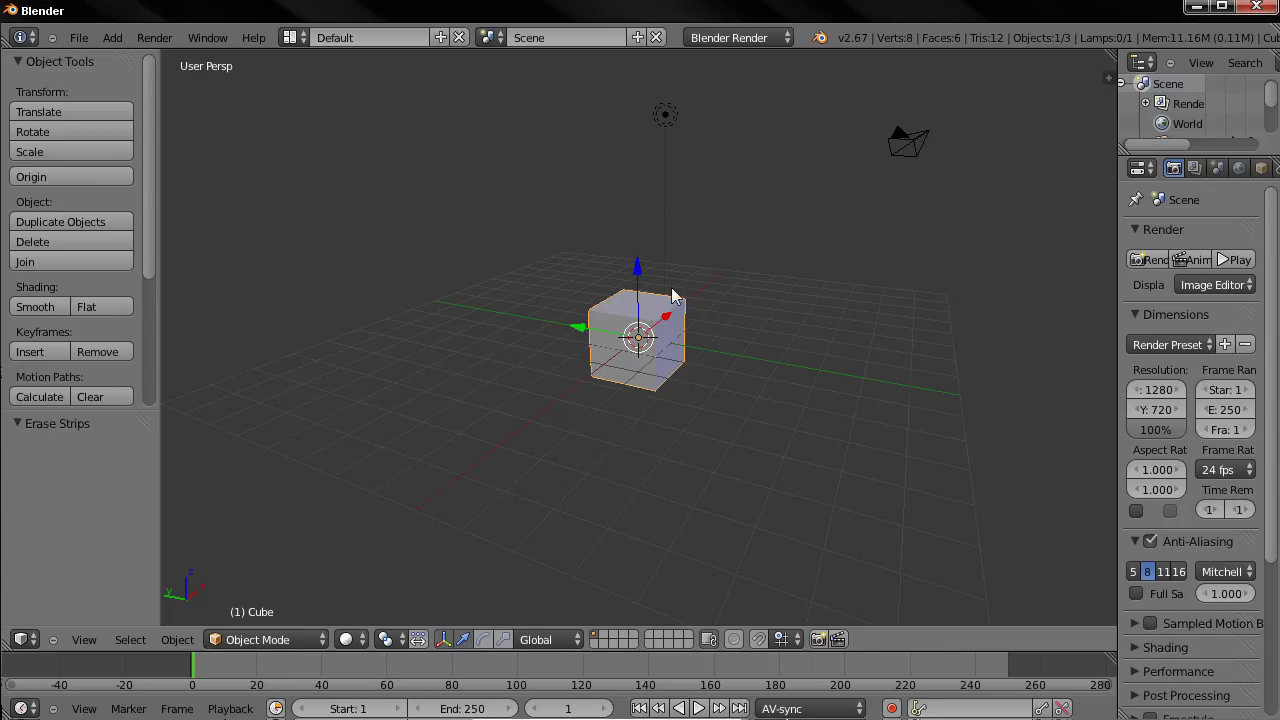
# - Switch the screen layout from Default to Video Editing
pyautogui.moveTo(885, 334); pyautogui.dragTo(697, 326, button='middle')
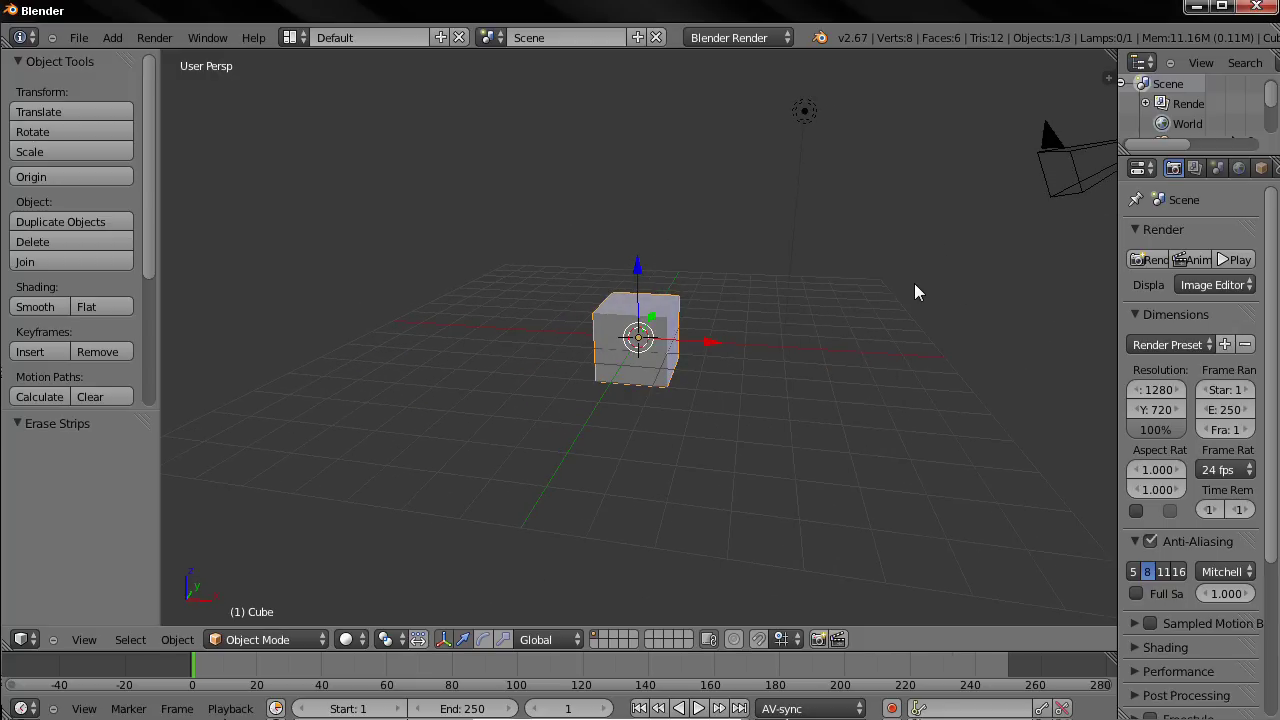
pyautogui.click(292, 38)
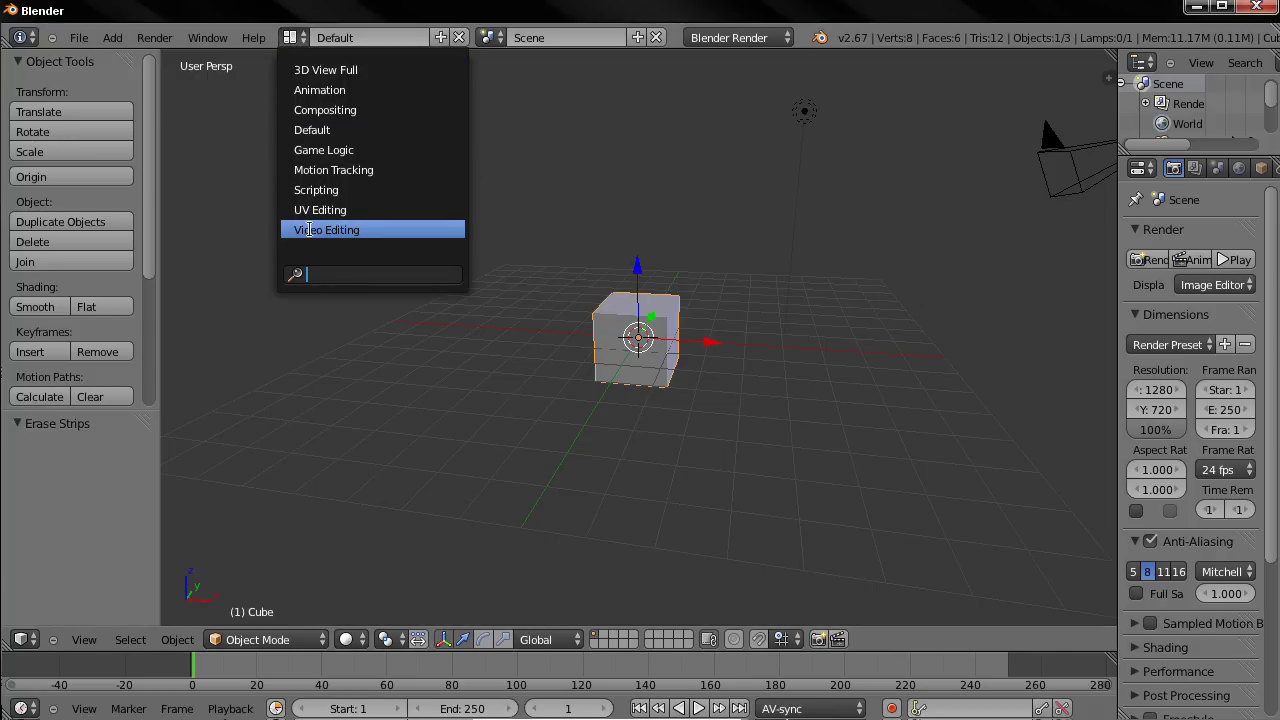
pyautogui.click(352, 229)
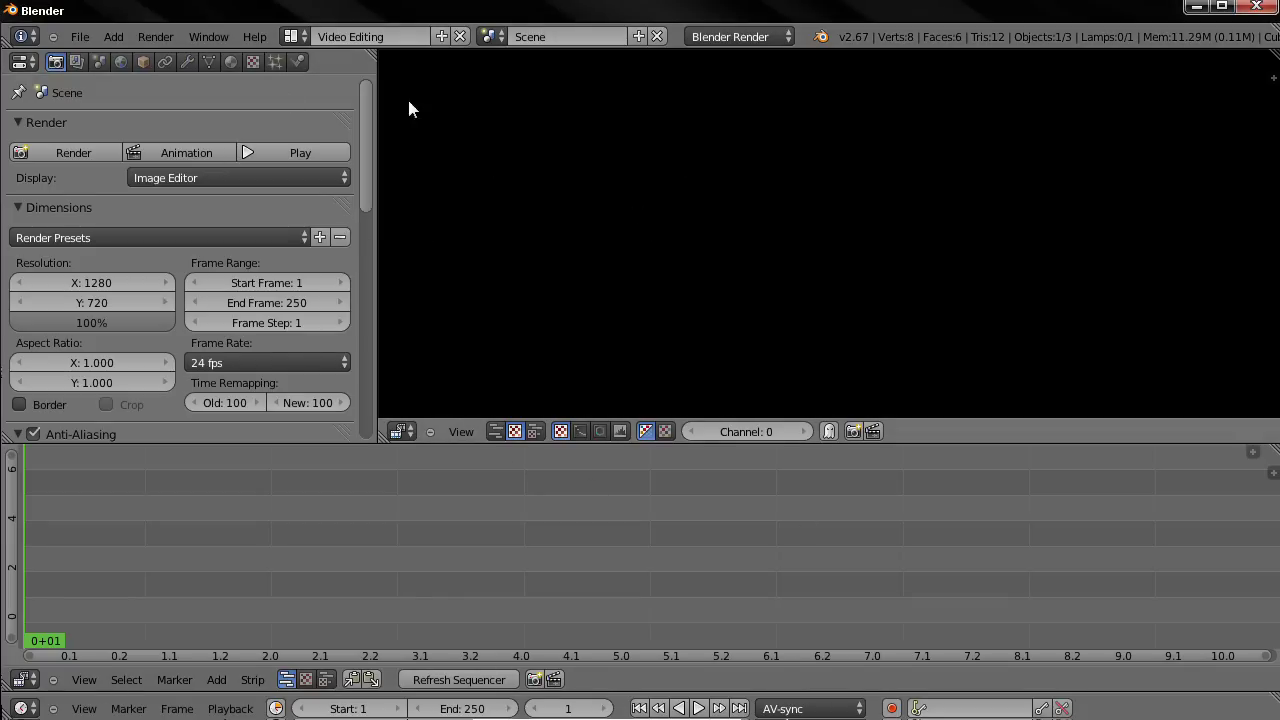
pyautogui.click(24, 61)
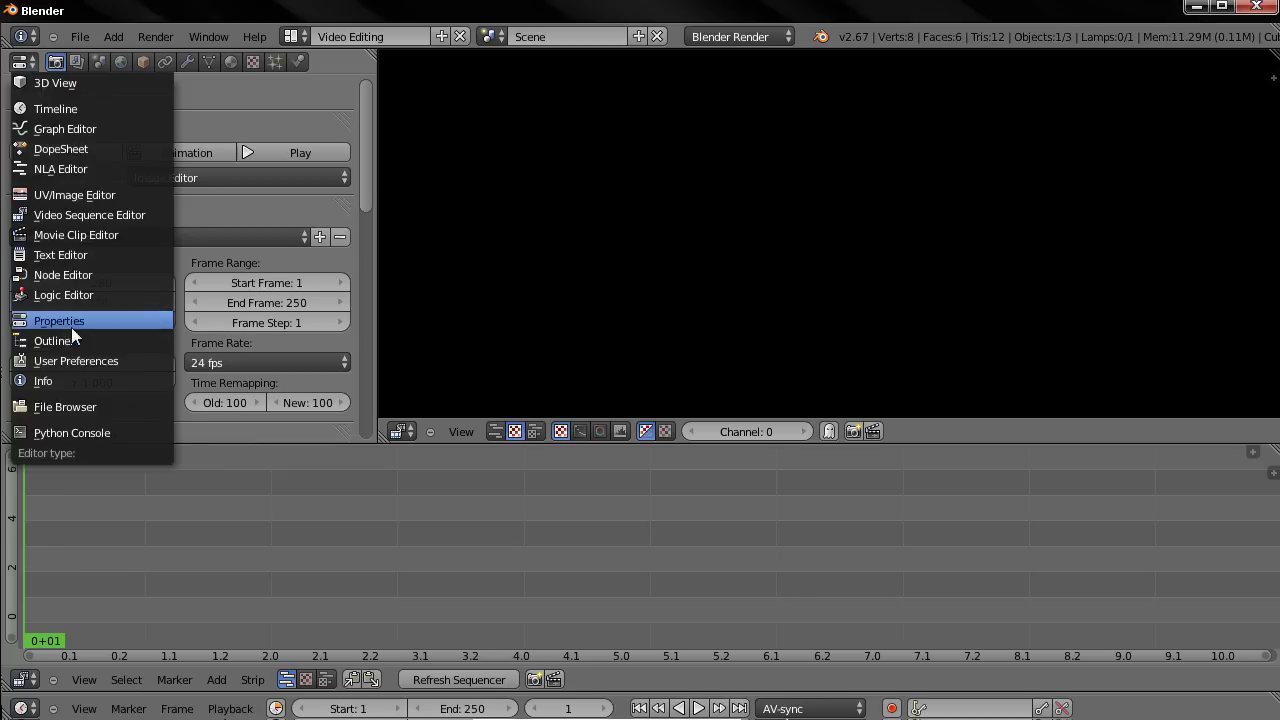
pyautogui.click(71, 324)
pyautogui.click(24, 61)
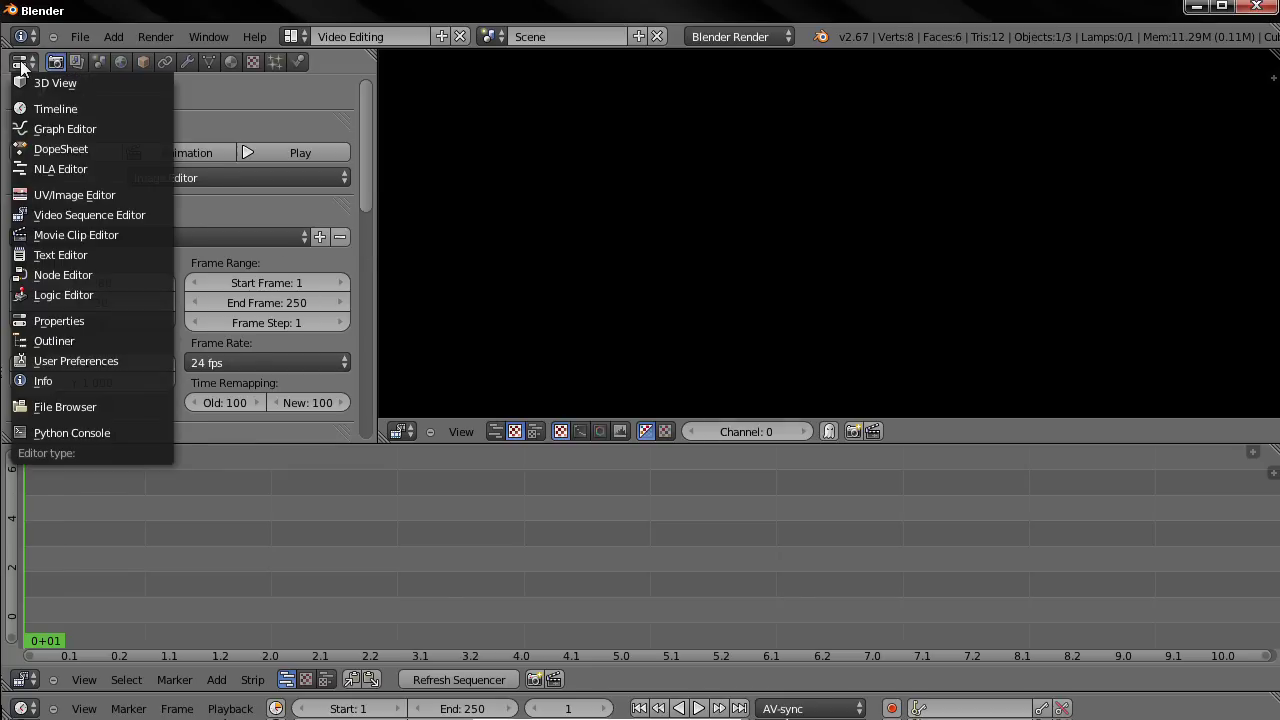
pyautogui.click(74, 323)
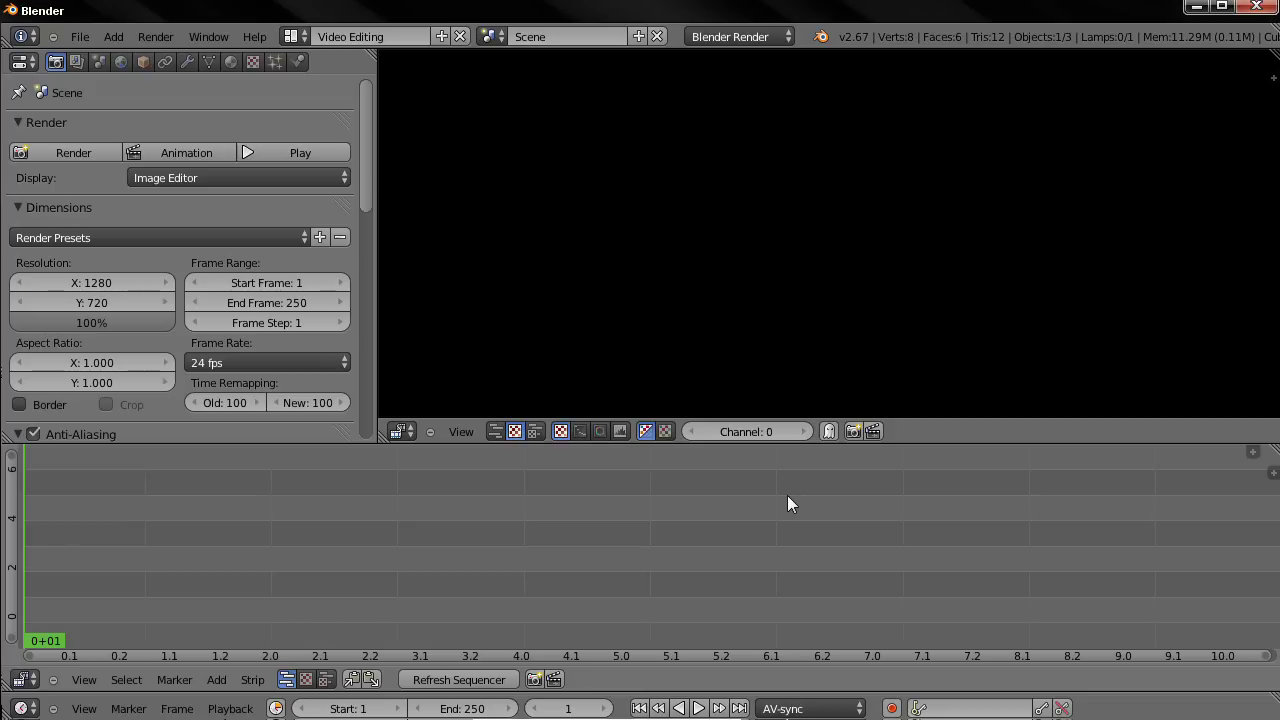
pyautogui.click(498, 432)
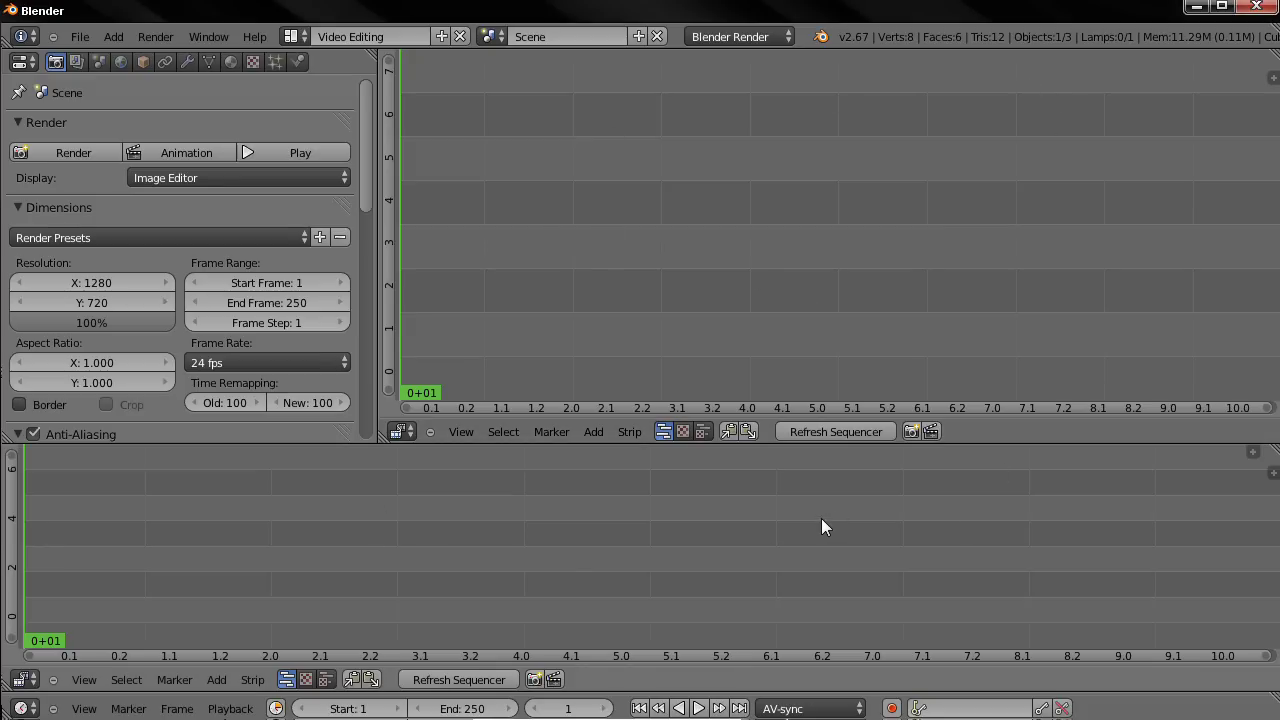
pyautogui.click(683, 431)
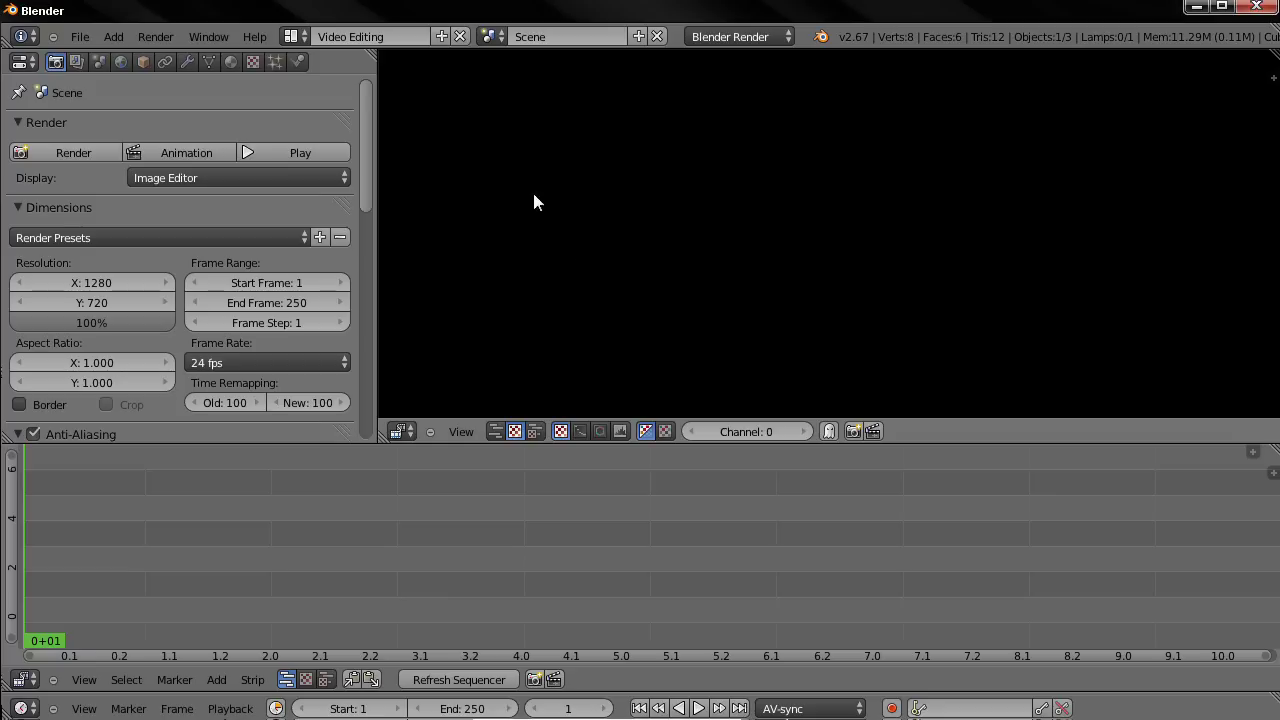
pyautogui.click(42, 710)
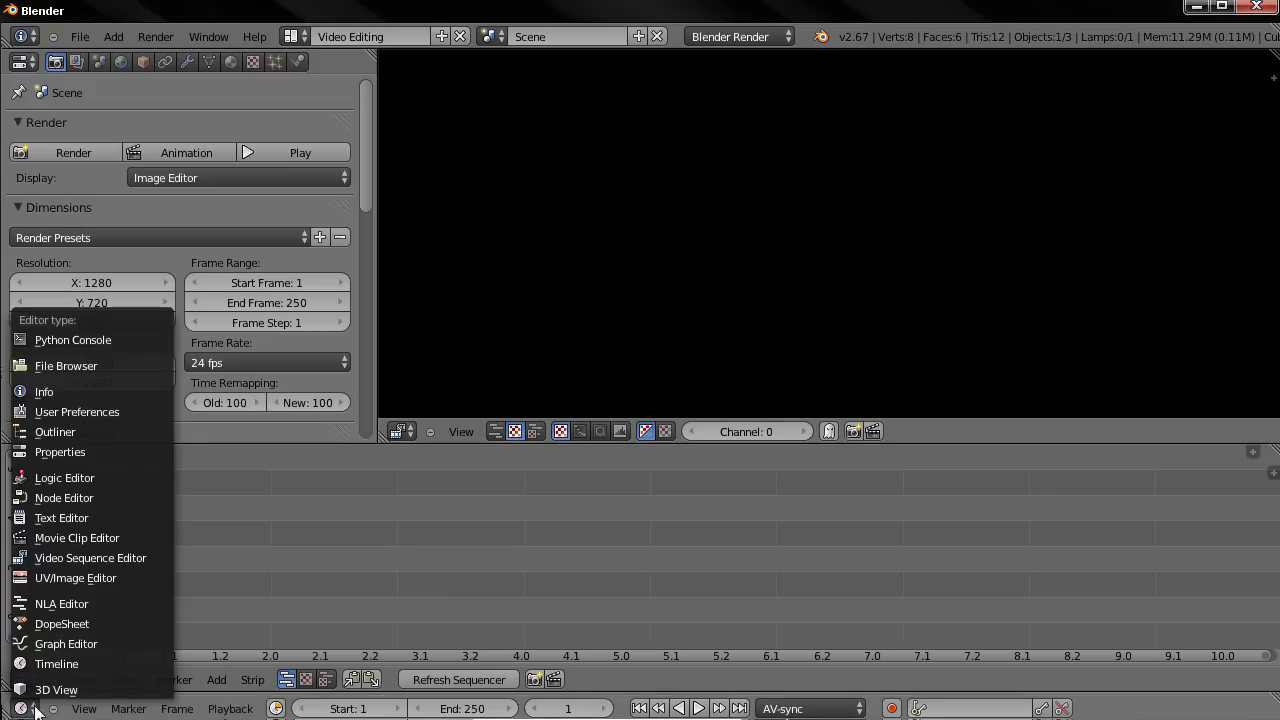
pyautogui.click(32, 707)
pyautogui.click(32, 707)
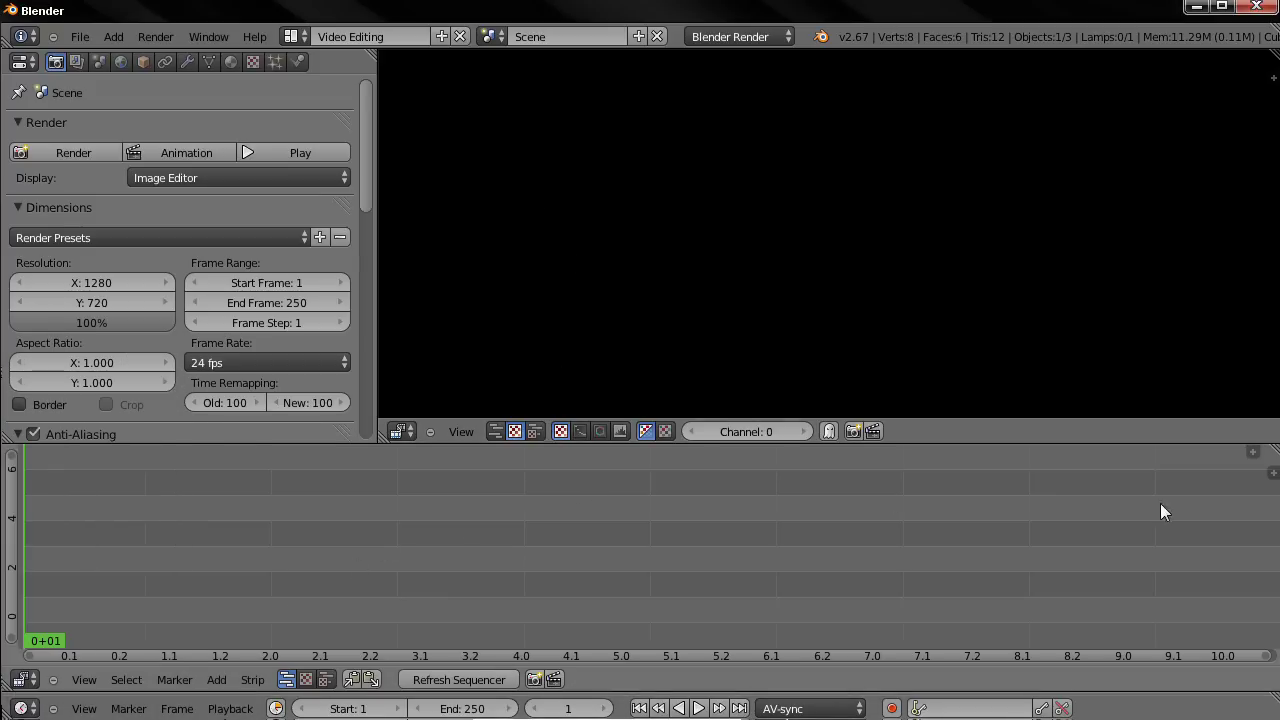
# - Show the strip properties region in the sequencer and set the render frame rate to 25 fps
pyautogui.click(1273, 472)
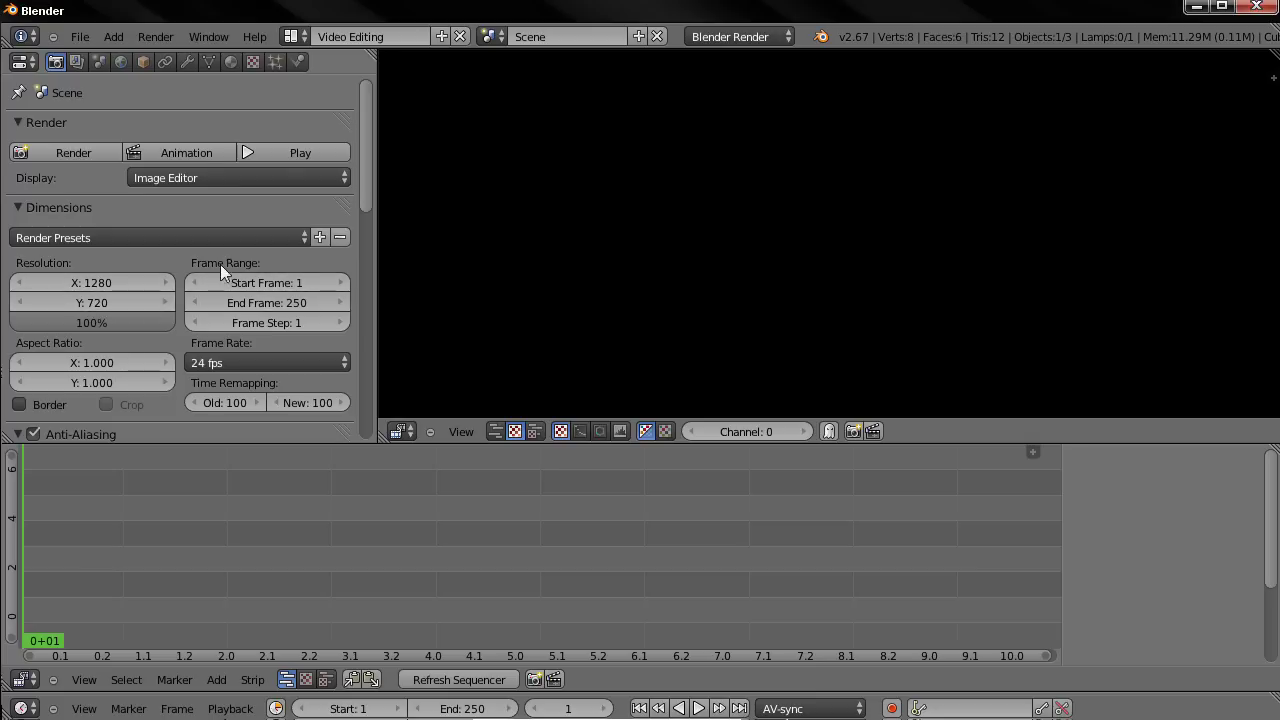
pyautogui.click(310, 362)
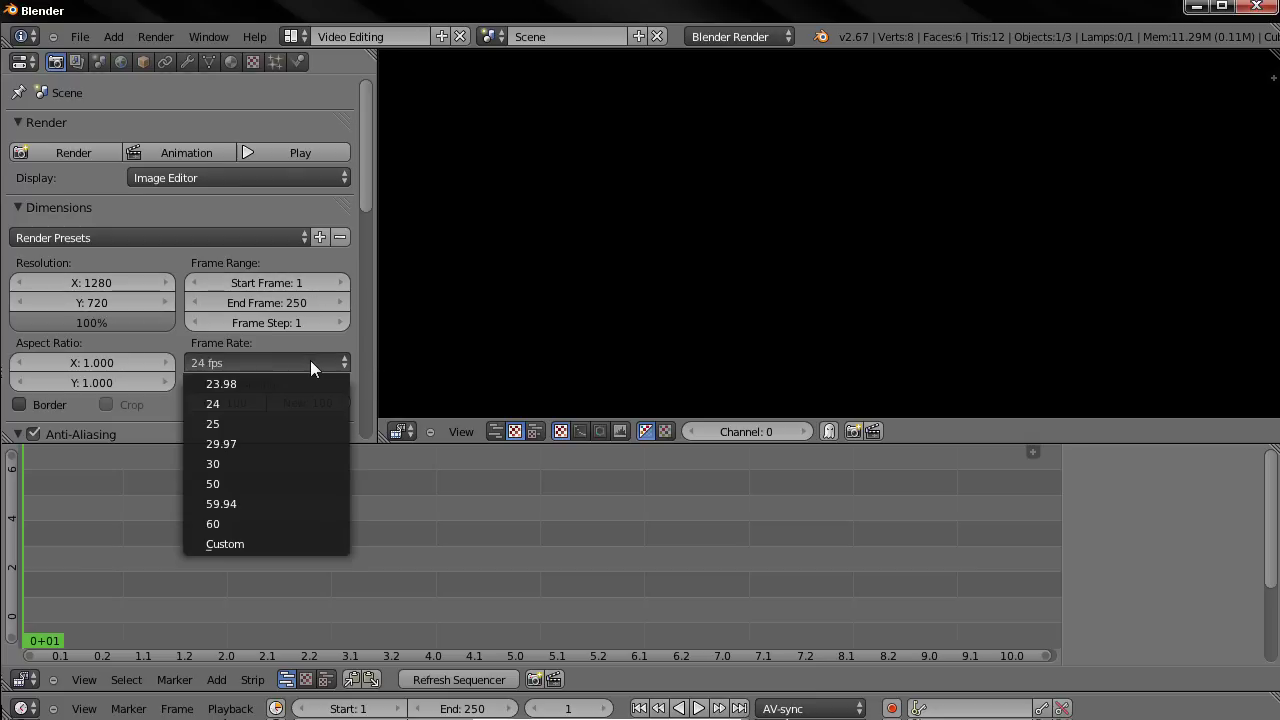
pyautogui.click(255, 423)
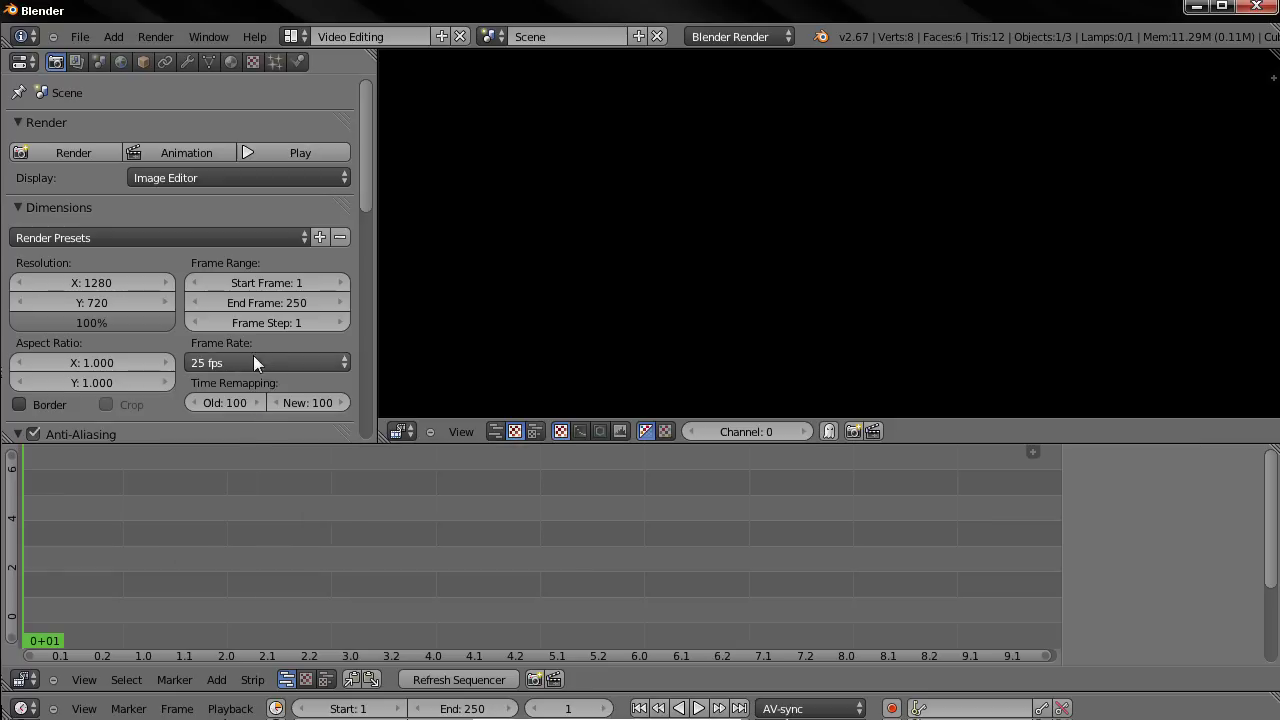
# - Set the render output's movie file format to H.264
pyautogui.moveTo(366, 154); pyautogui.dragTo(311, 293)
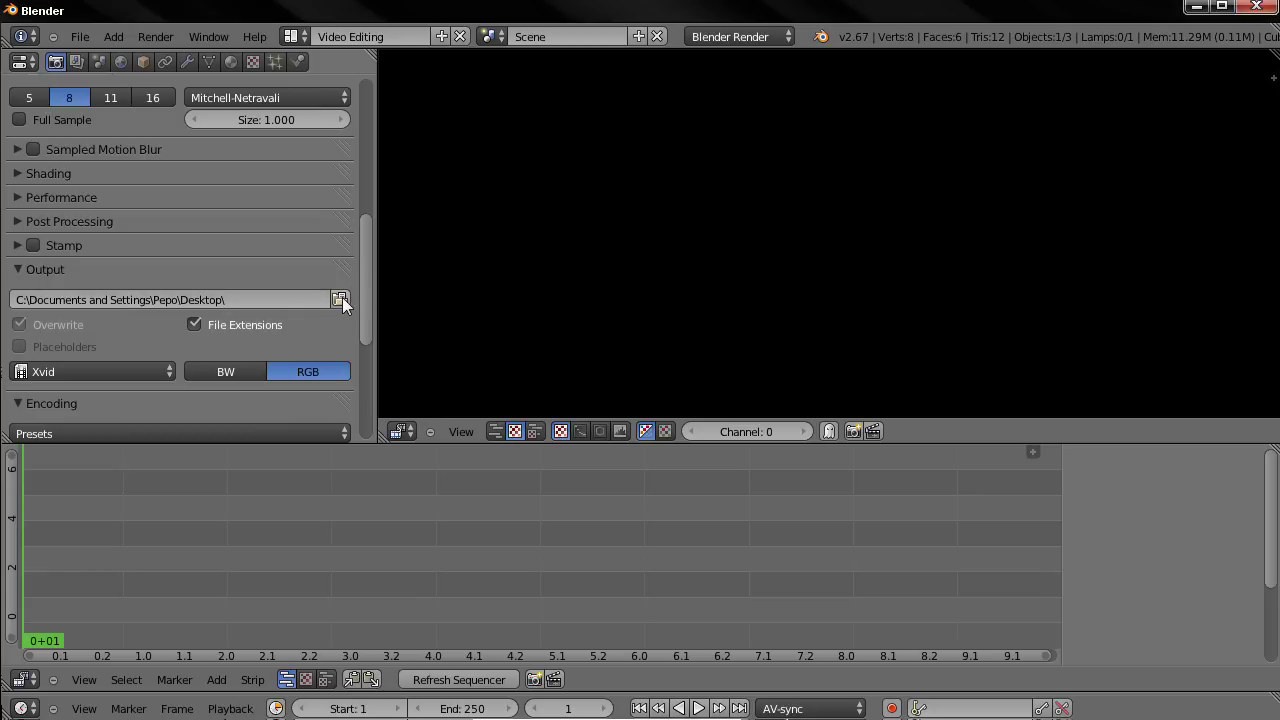
pyautogui.scroll(-3, 363, 323)
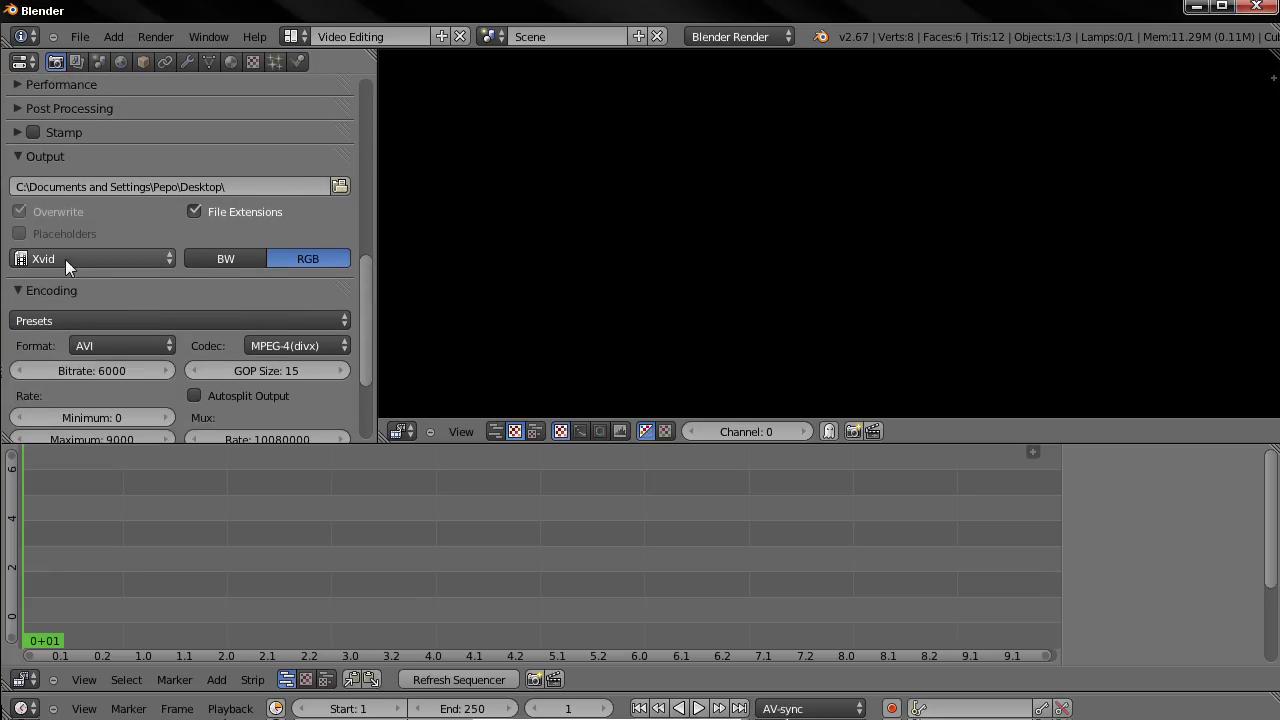
pyautogui.click(65, 259)
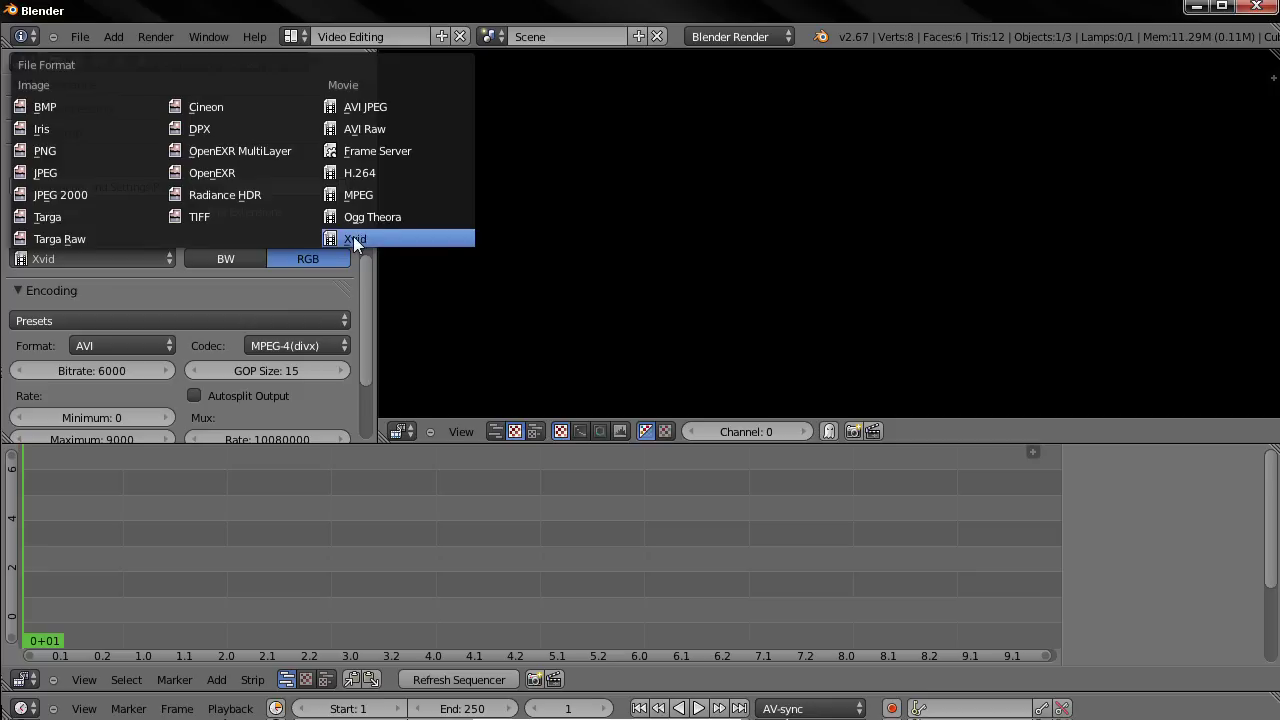
pyautogui.click(355, 172)
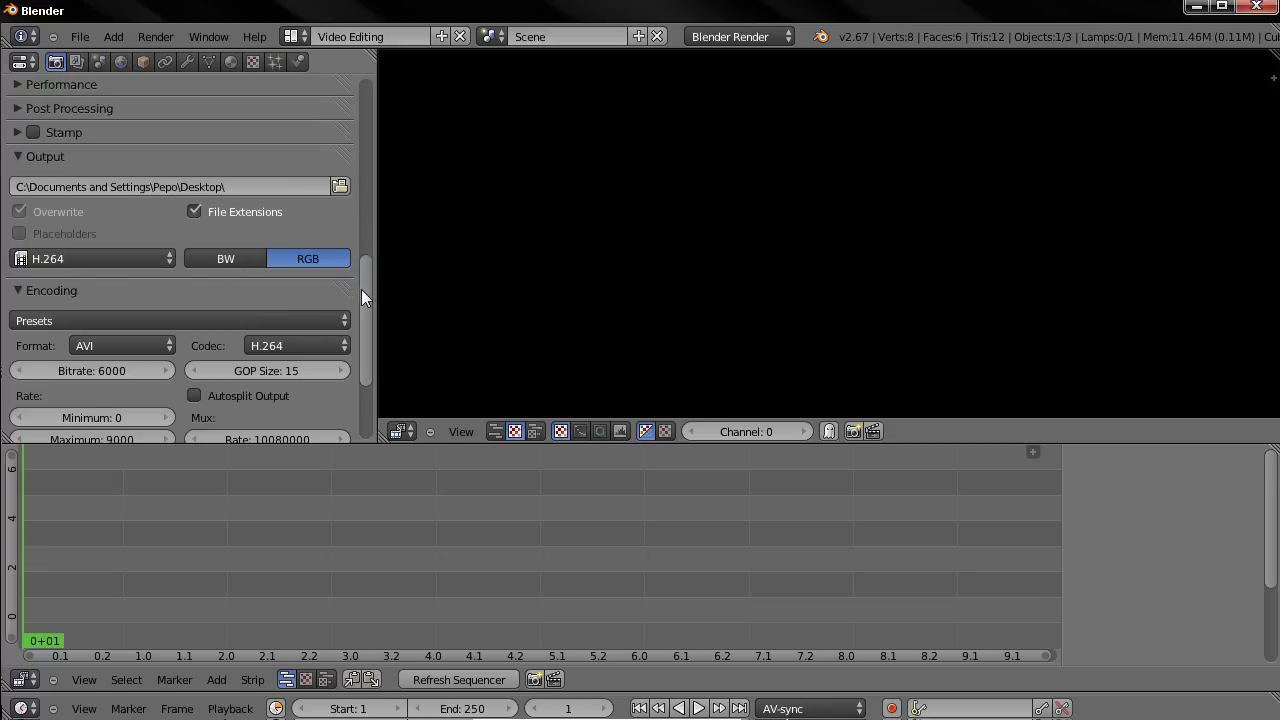
pyautogui.moveTo(361, 289); pyautogui.dragTo(362, 338)
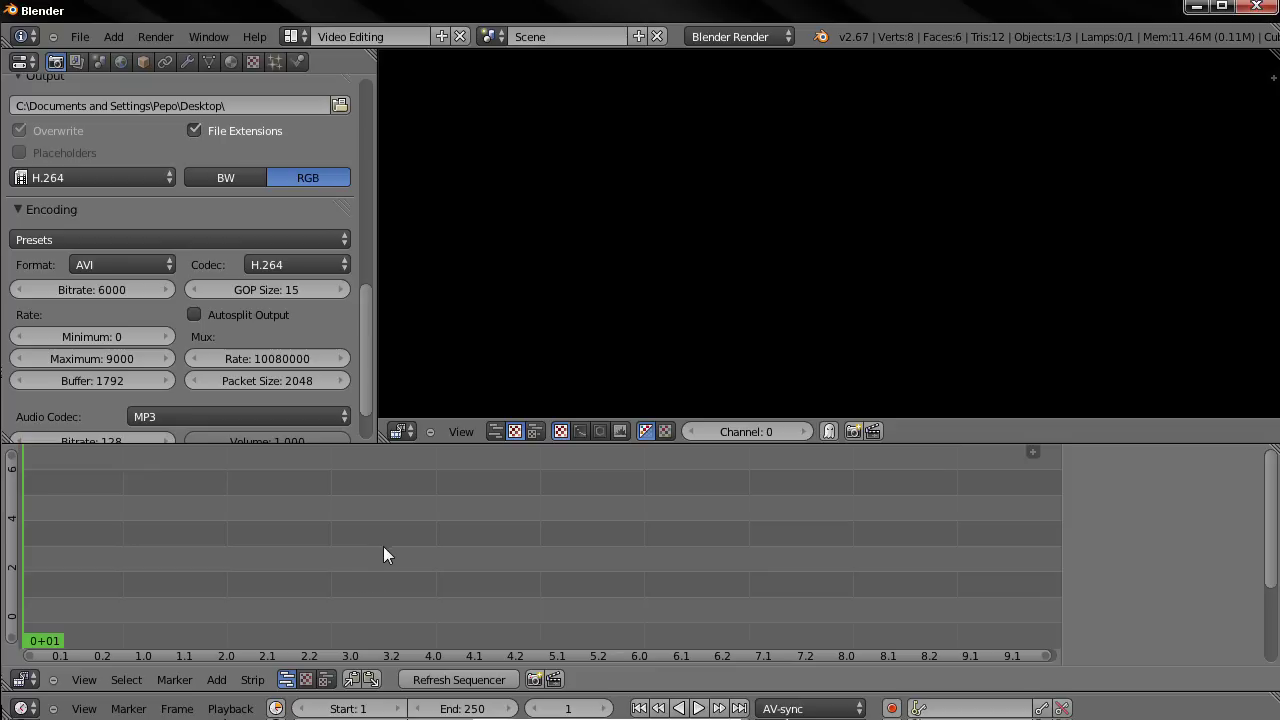
# - Add the movie "Grass Text - GIMP 2.8.6 Tutorial.avi" from the Desktop folder to the sequencer
pyautogui.click(216, 680)
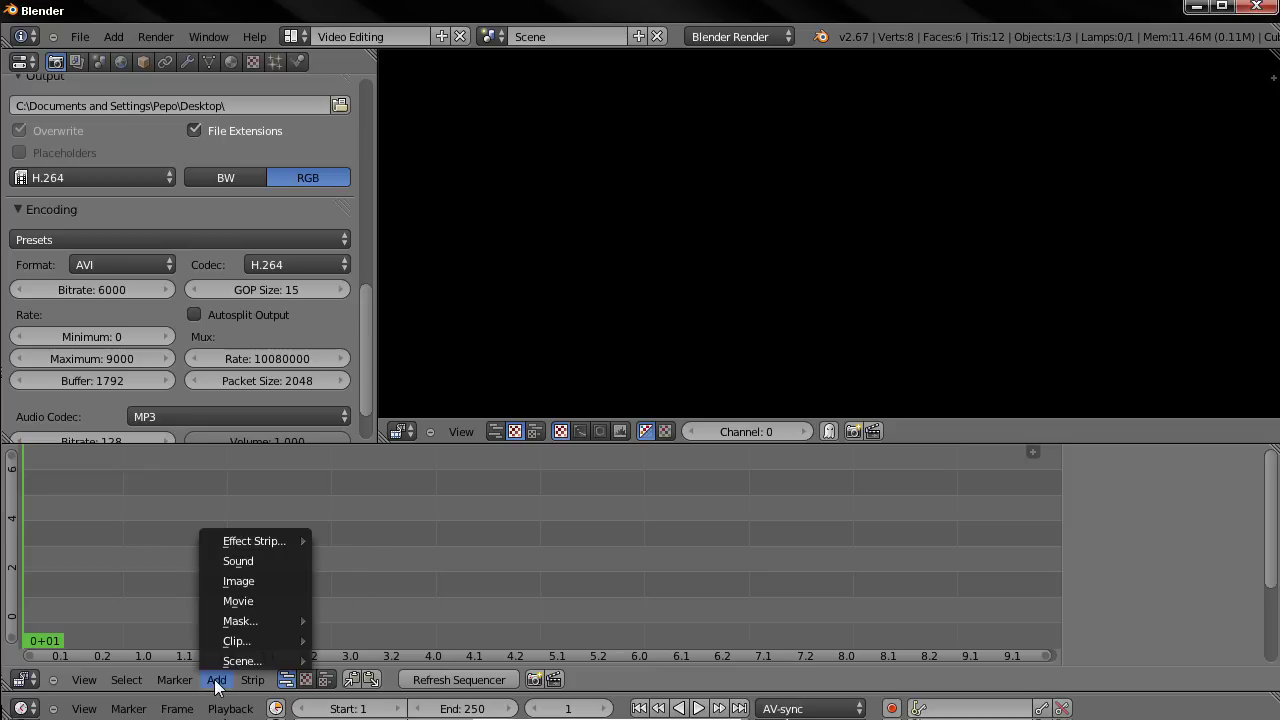
pyautogui.click(235, 598)
pyautogui.click(277, 276)
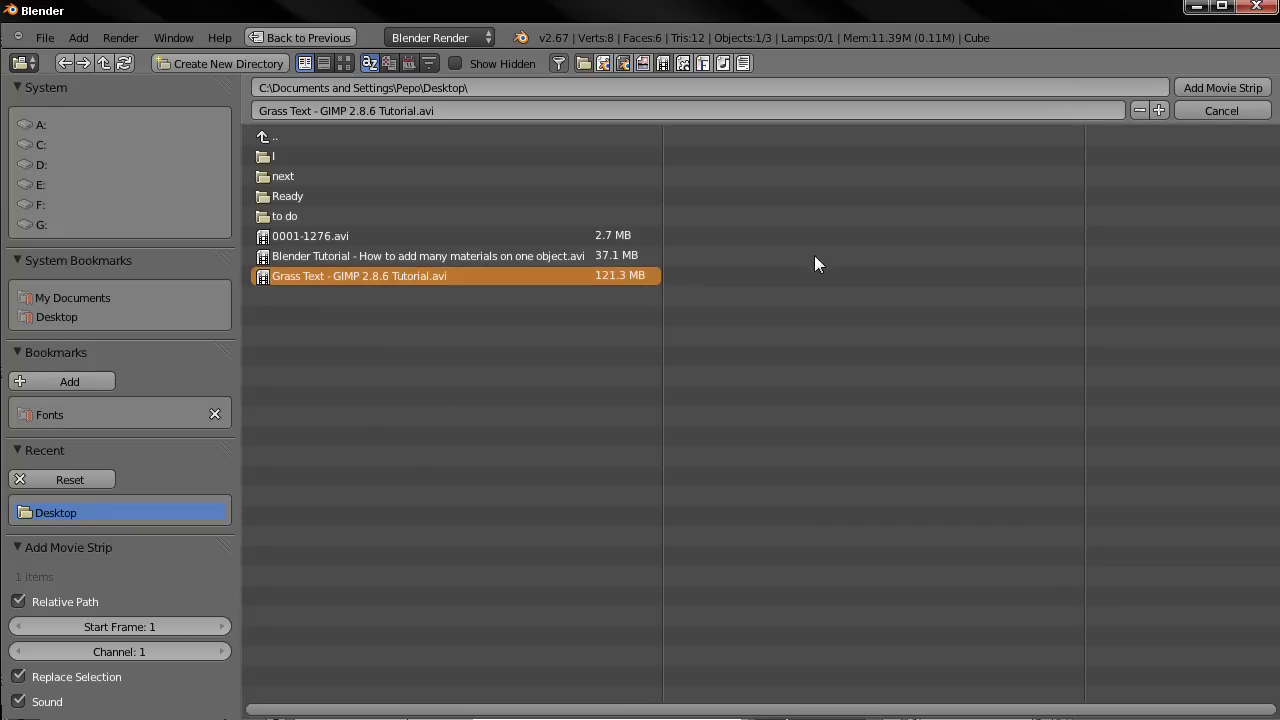
pyautogui.click(1215, 87)
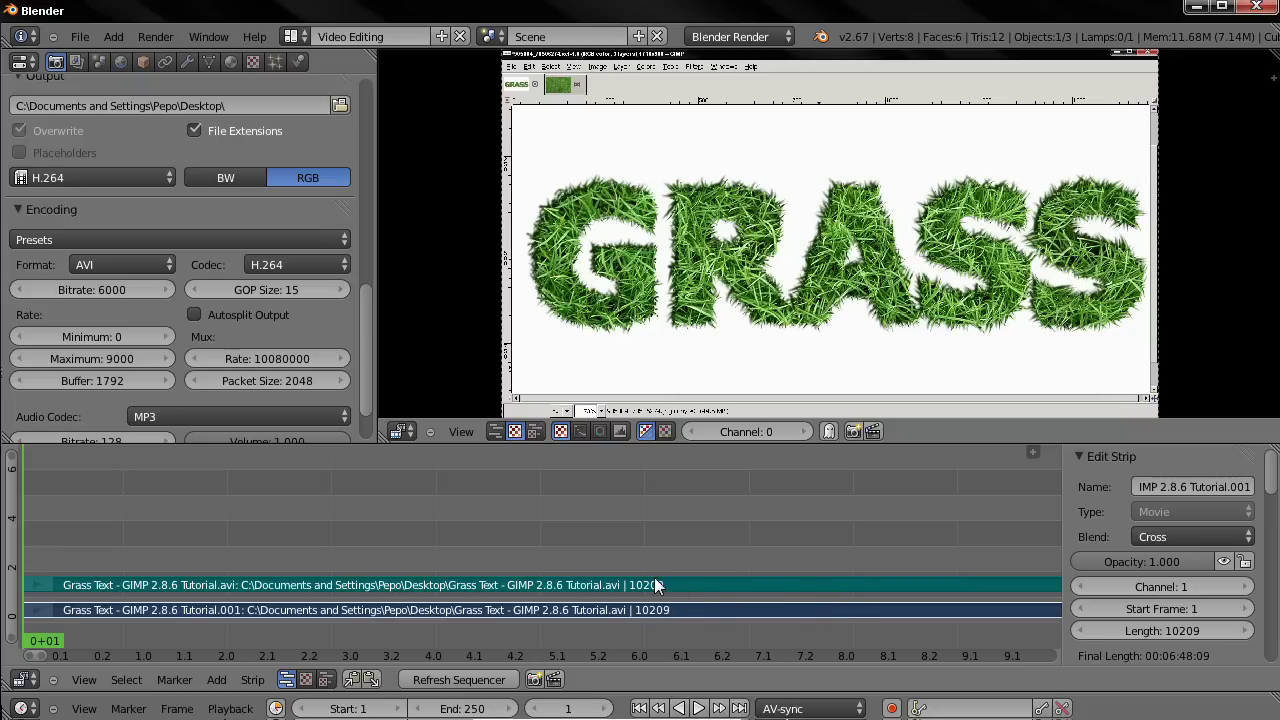
# - Delete the imported movie's sound strip in channel 2, keeping only the video strip
pyautogui.rightClick(814, 582)
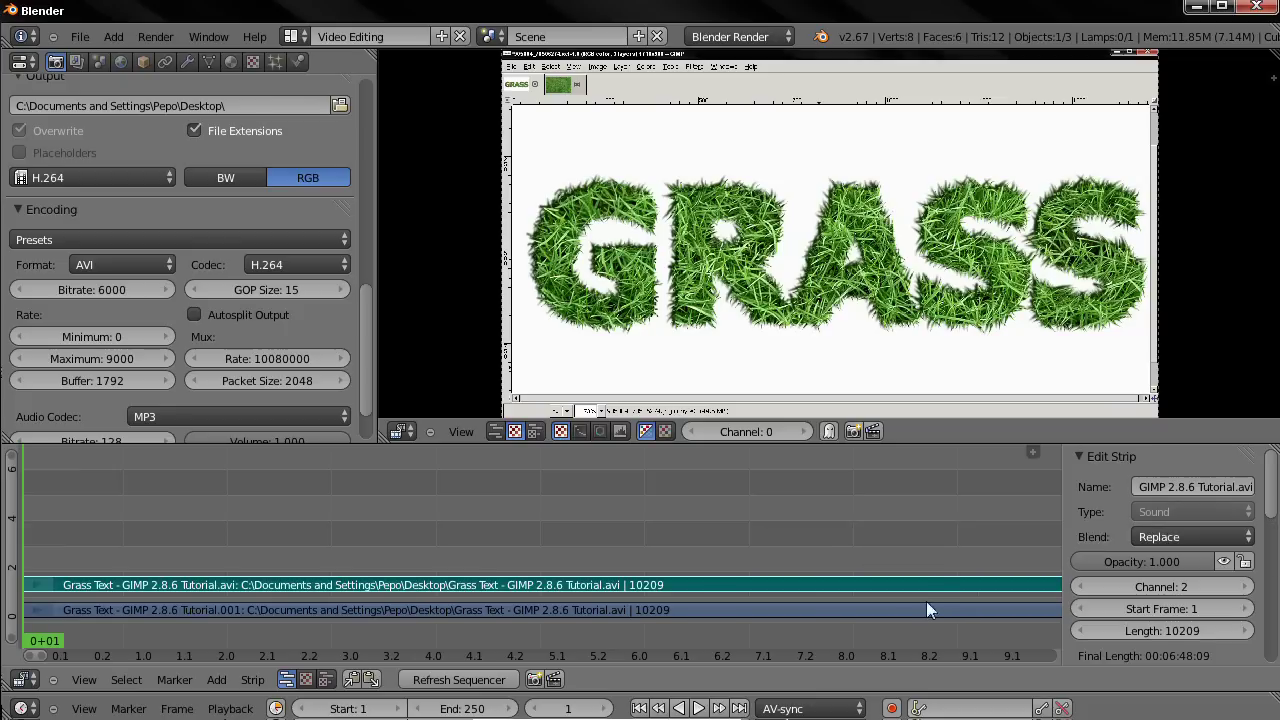
pyautogui.rightClick(952, 600)
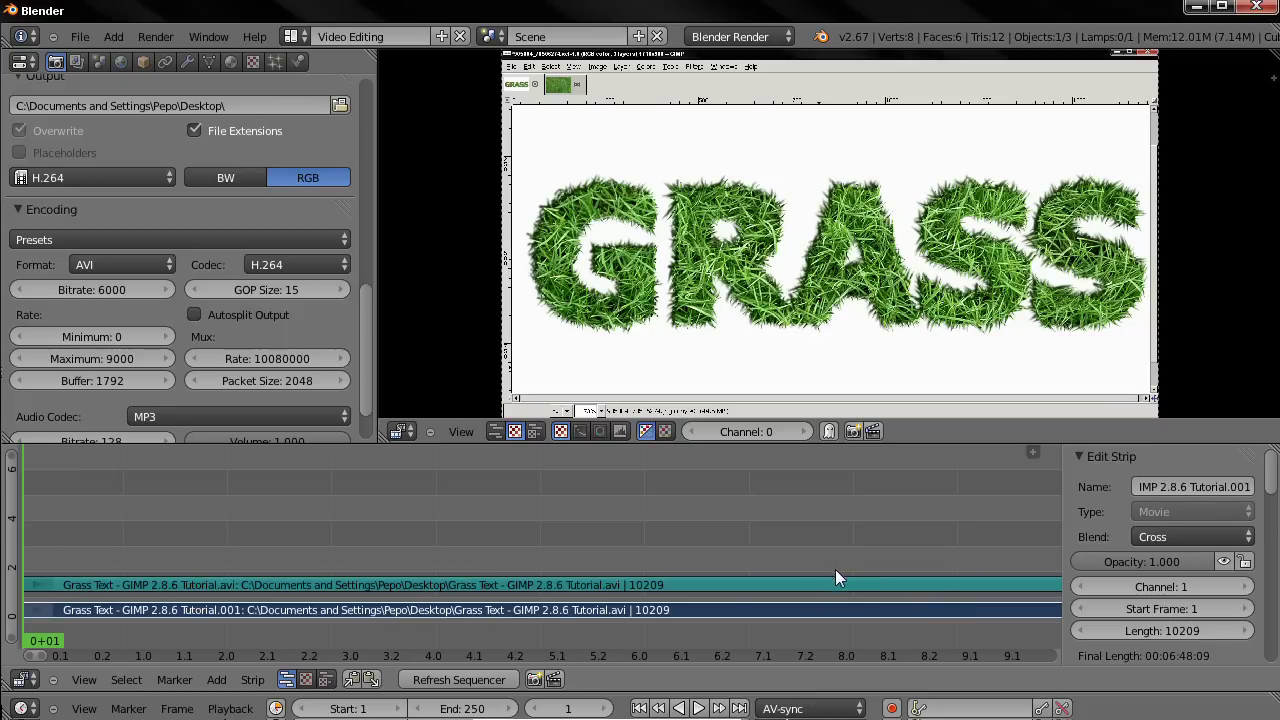
pyautogui.rightClick(700, 584)
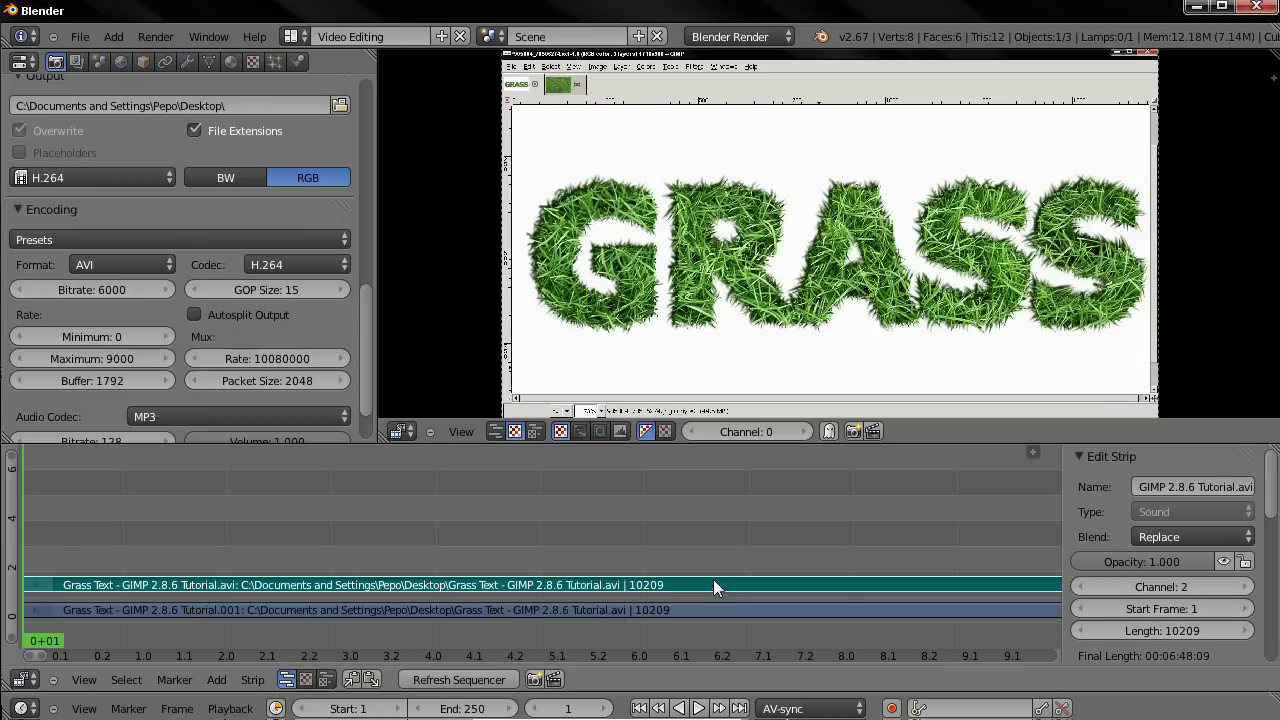
pyautogui.rightClick(887, 604)
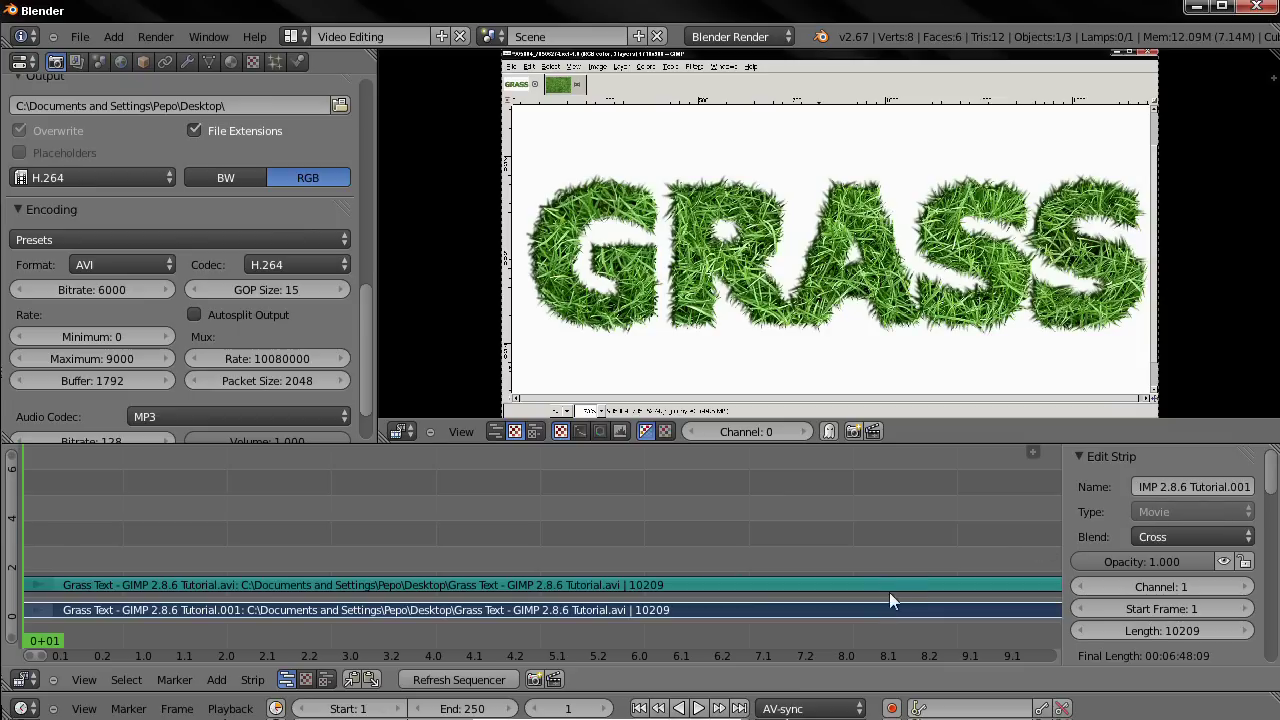
pyautogui.rightClick(891, 585)
pyautogui.rightClick(932, 606)
pyautogui.rightClick(925, 578)
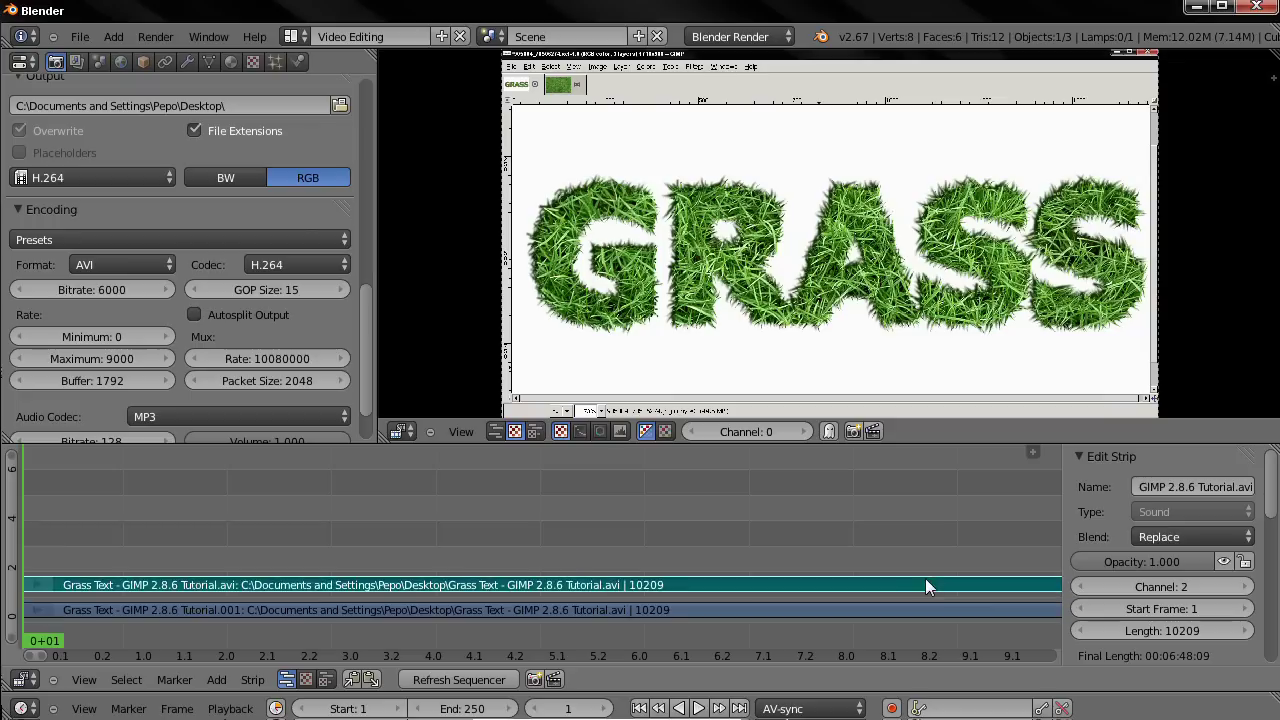
pyautogui.press('x')
pyautogui.click(890, 536)
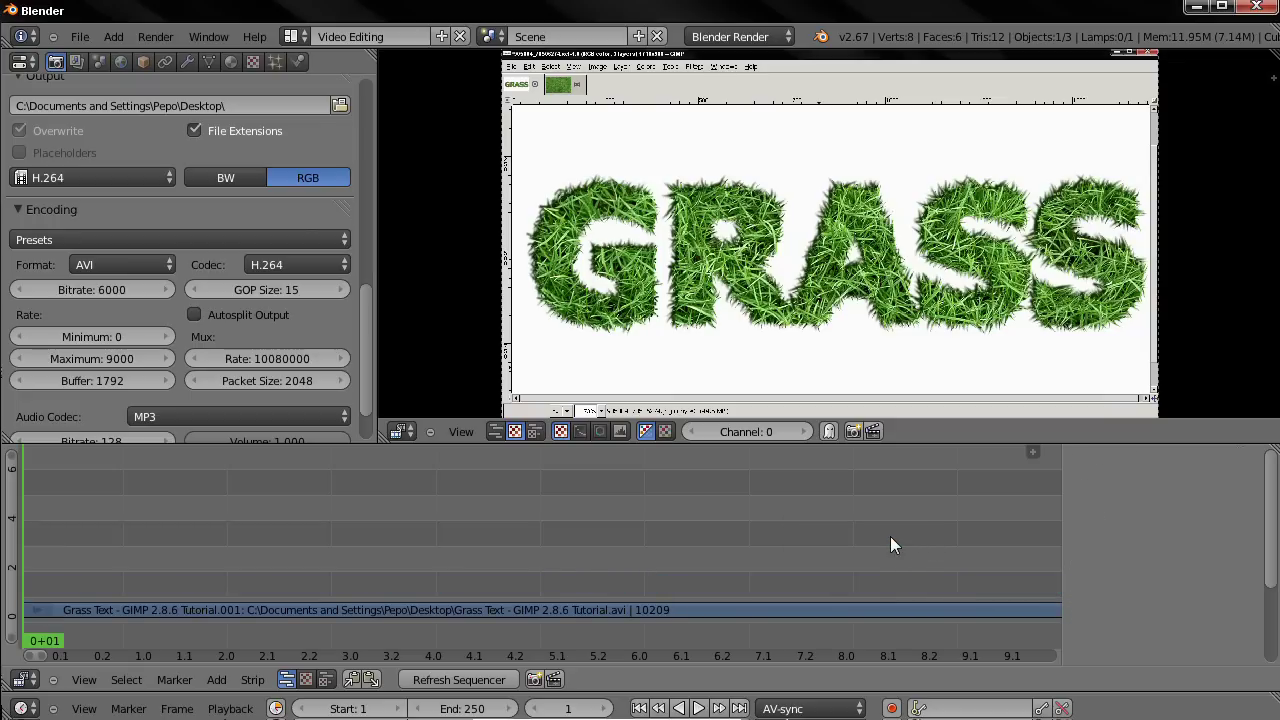
# - Add a Speed Control effect strip to the Grass Text movie strip
pyautogui.rightClick(543, 612)
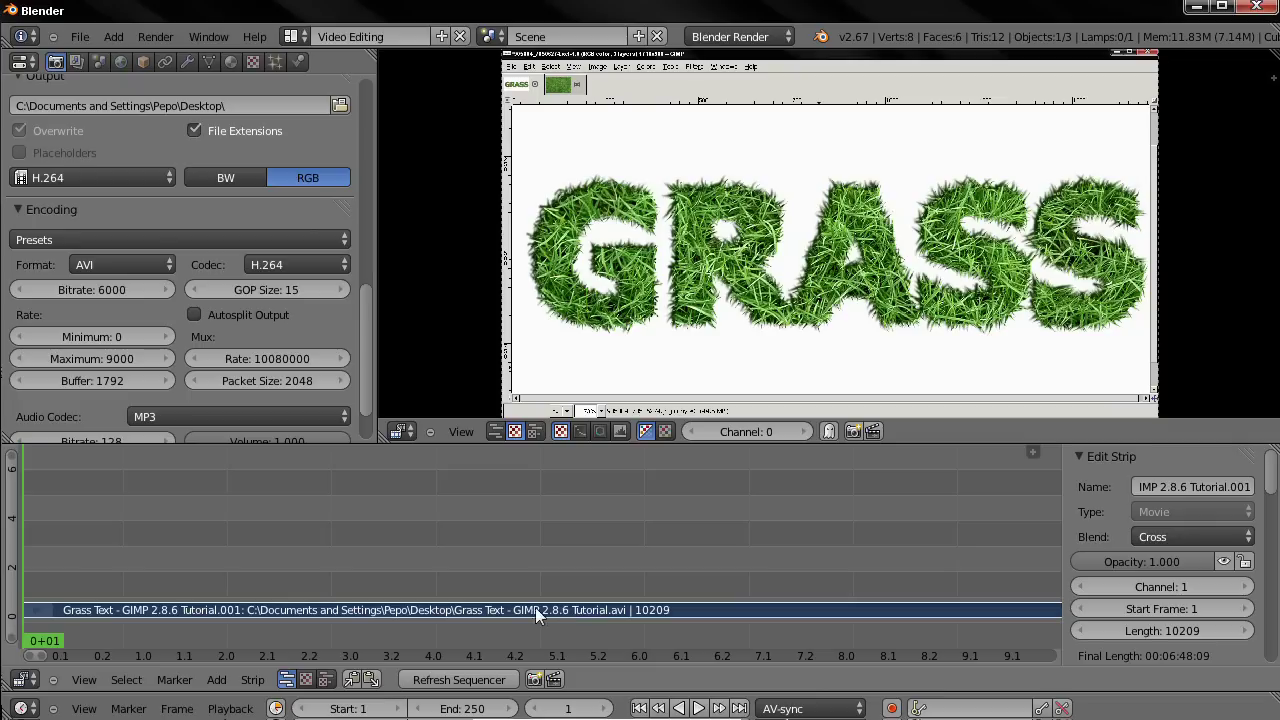
pyautogui.click(217, 680)
pyautogui.moveTo(251, 541)
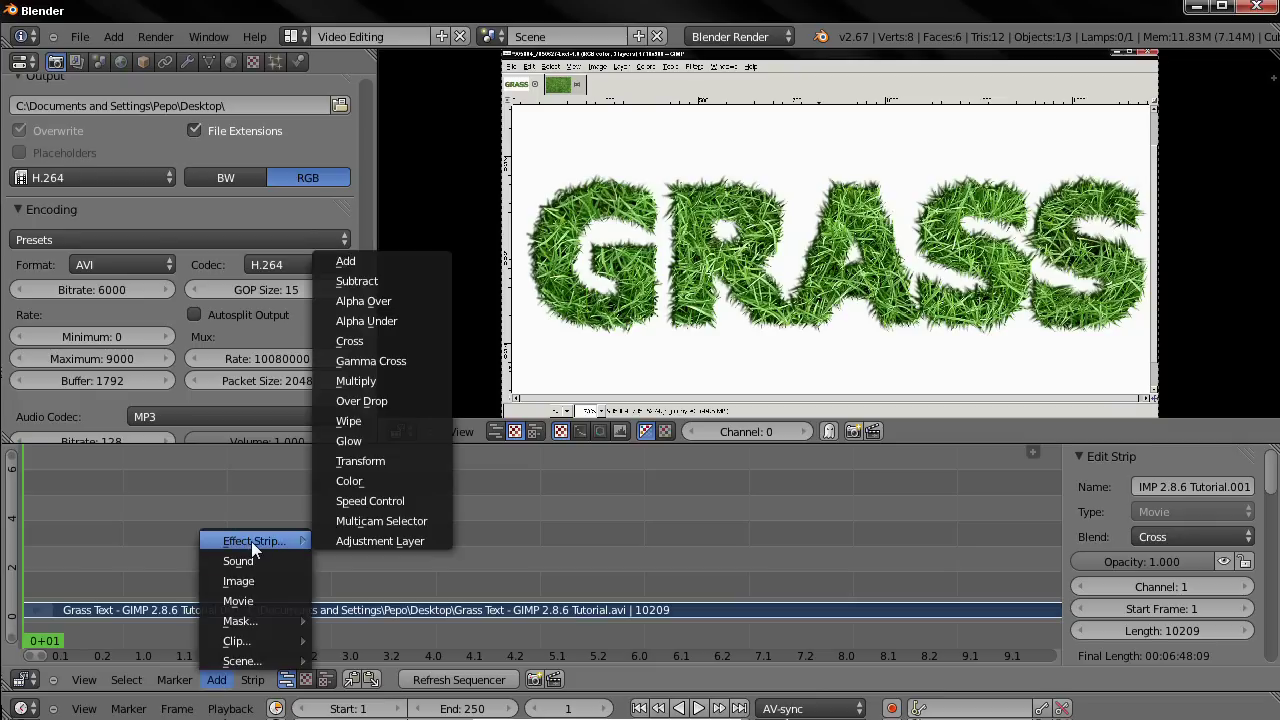
pyautogui.click(404, 497)
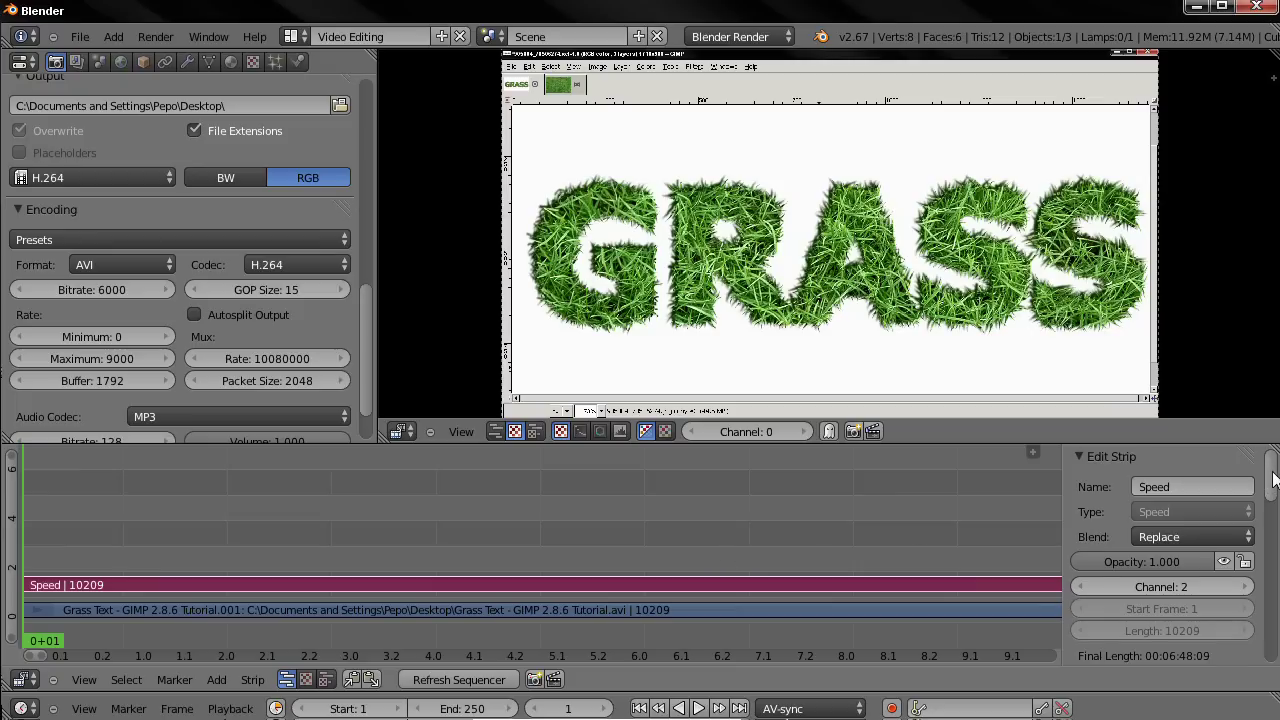
pyautogui.scroll(-2, 1272, 480)
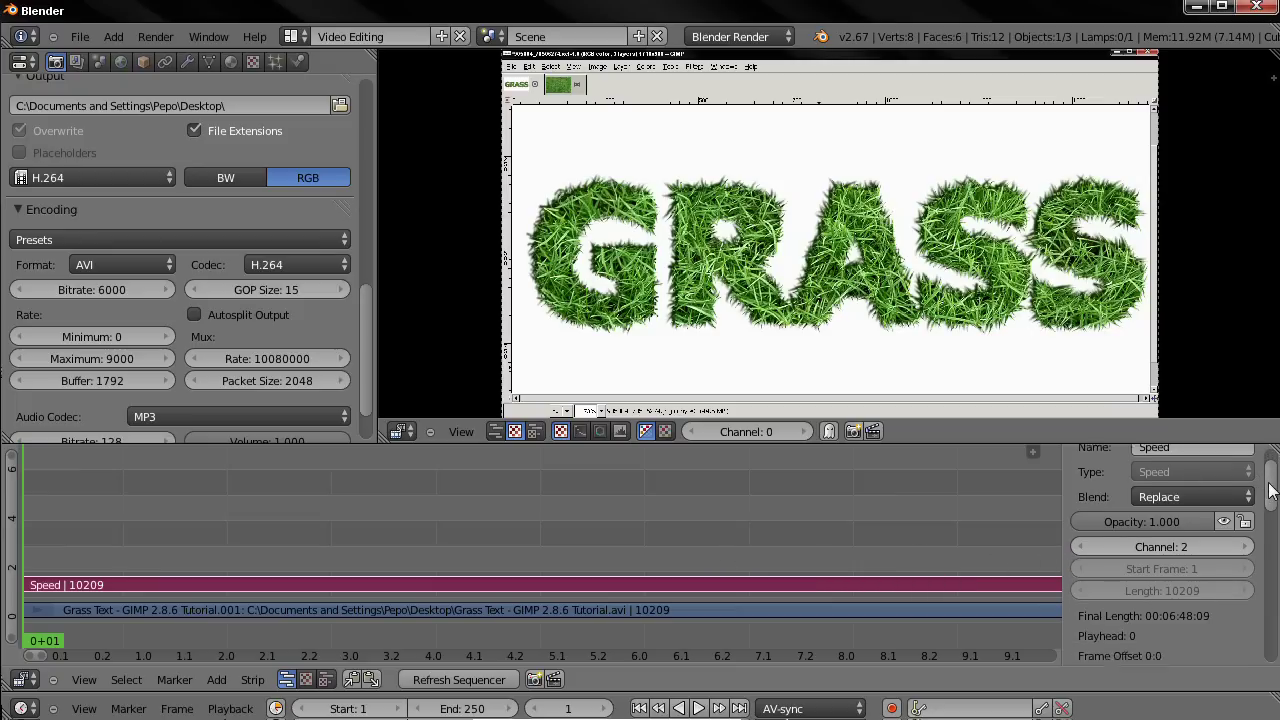
pyautogui.moveTo(1270, 490)
pyautogui.mouseDown()
pyautogui.moveTo(1272, 570)
pyautogui.moveTo(1271, 470)
pyautogui.mouseUp()
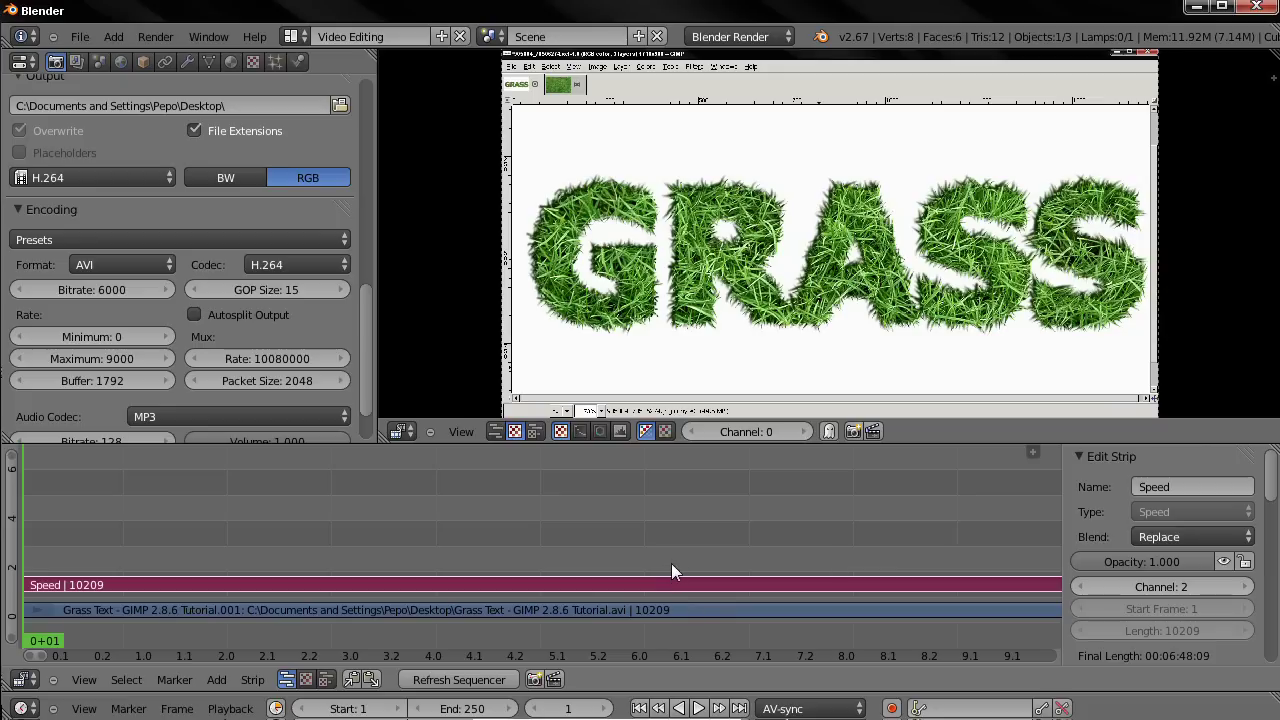
# - Shorten the movie strip to one eighth of its length by setting its length to 10209/8
pyautogui.rightClick(826, 610)
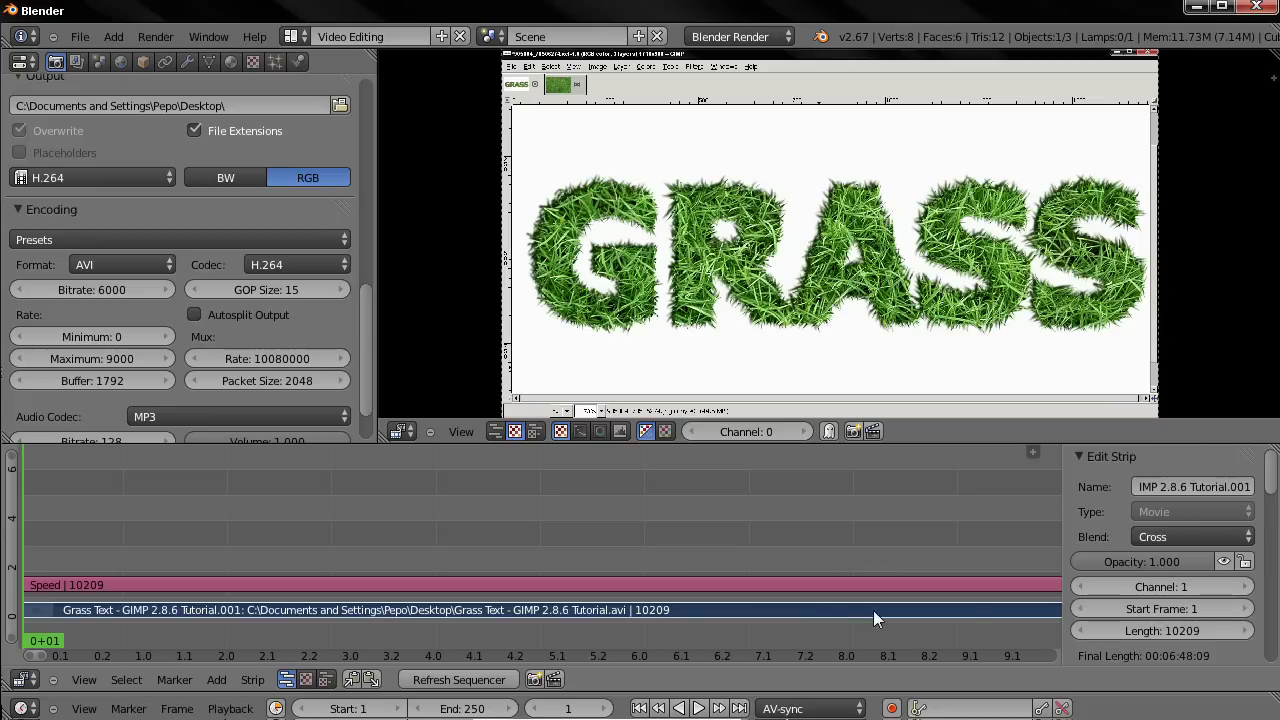
pyautogui.click(1156, 631)
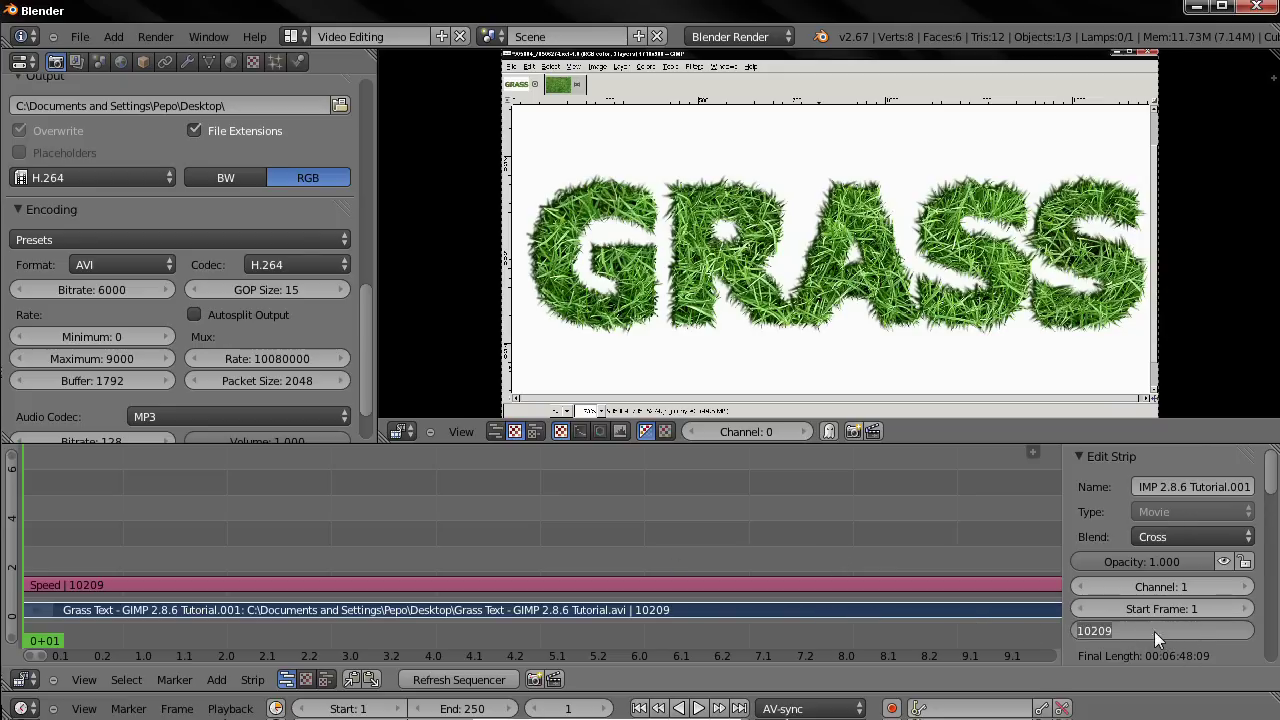
pyautogui.hotkey('ctrl', 'a')
pyautogui.write('/8')
pyautogui.press('Return')
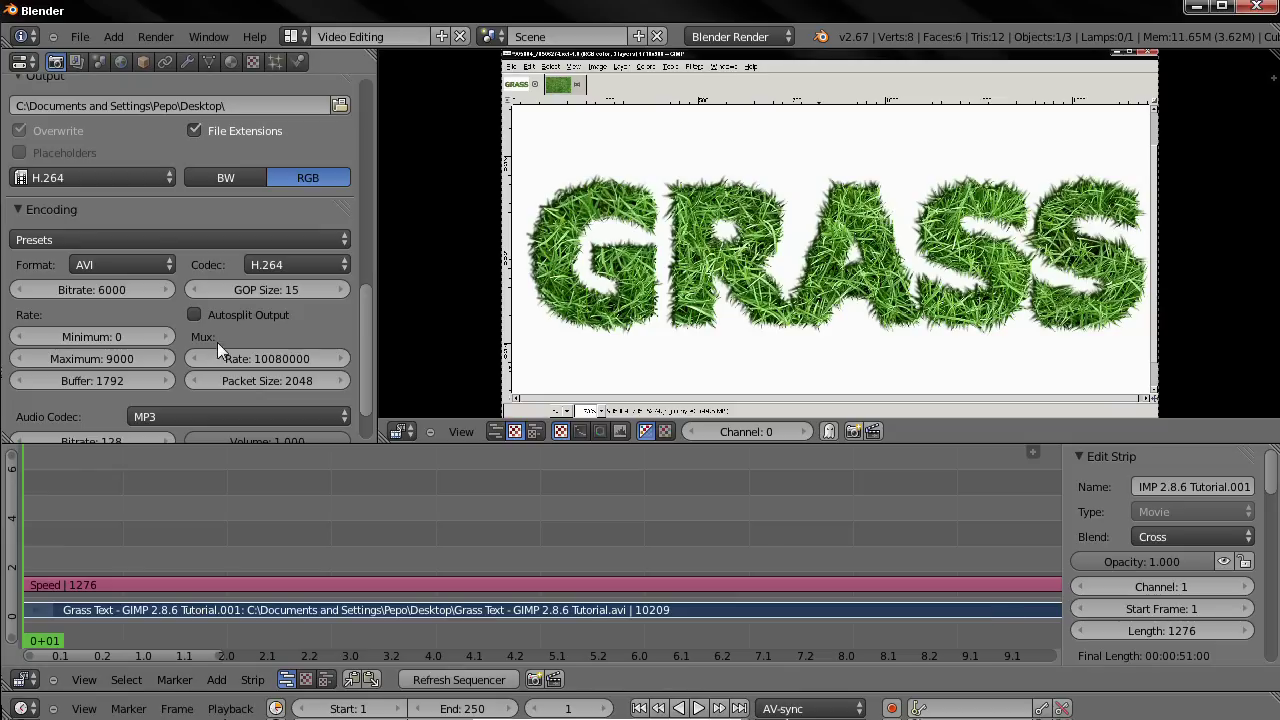
# - Set the animation's end frame to 1276, copying the value from the movie strip's length
pyautogui.moveTo(372, 255); pyautogui.dragTo(384, 124)
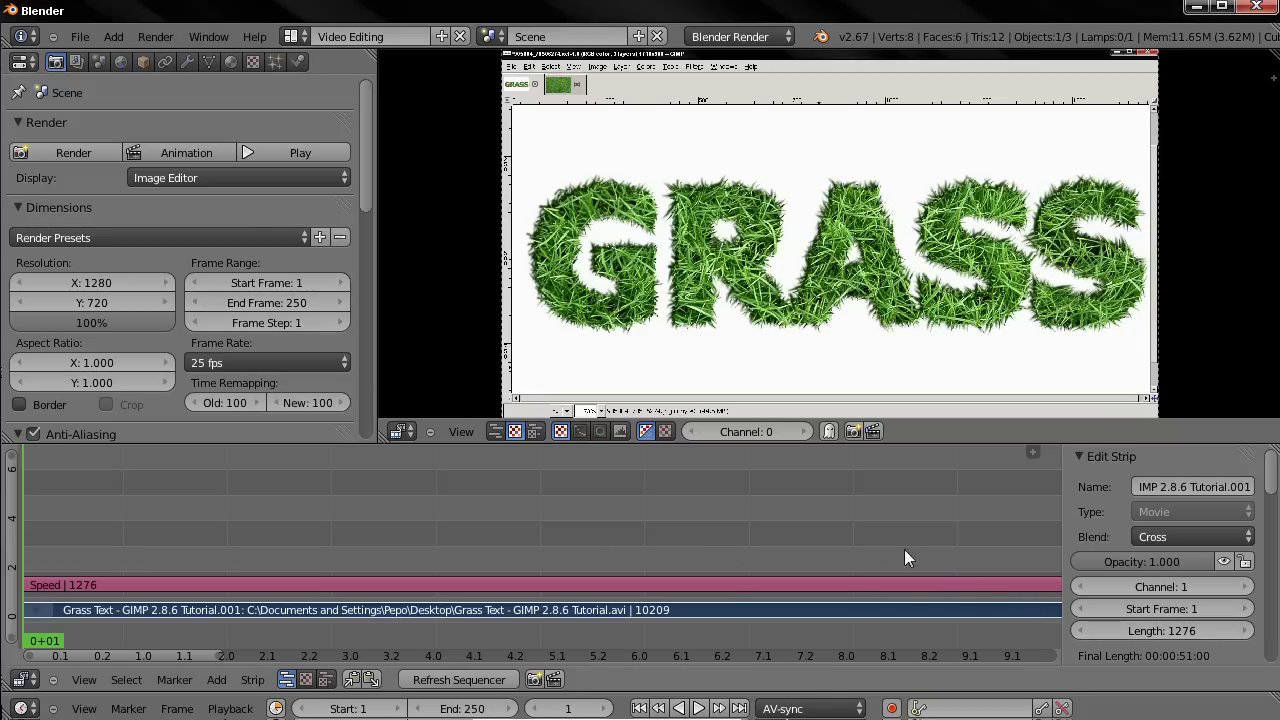
pyautogui.click(1154, 633)
pyautogui.hotkey('ctrl', 'c')
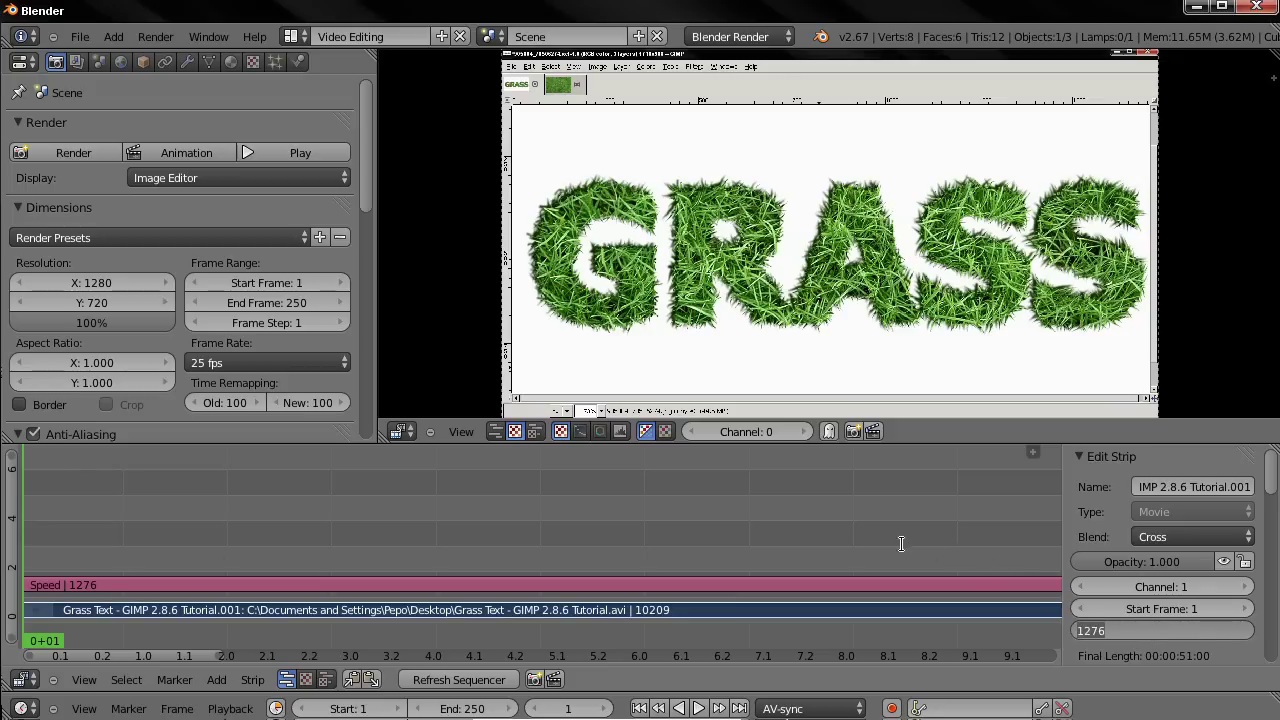
pyautogui.click(461, 708)
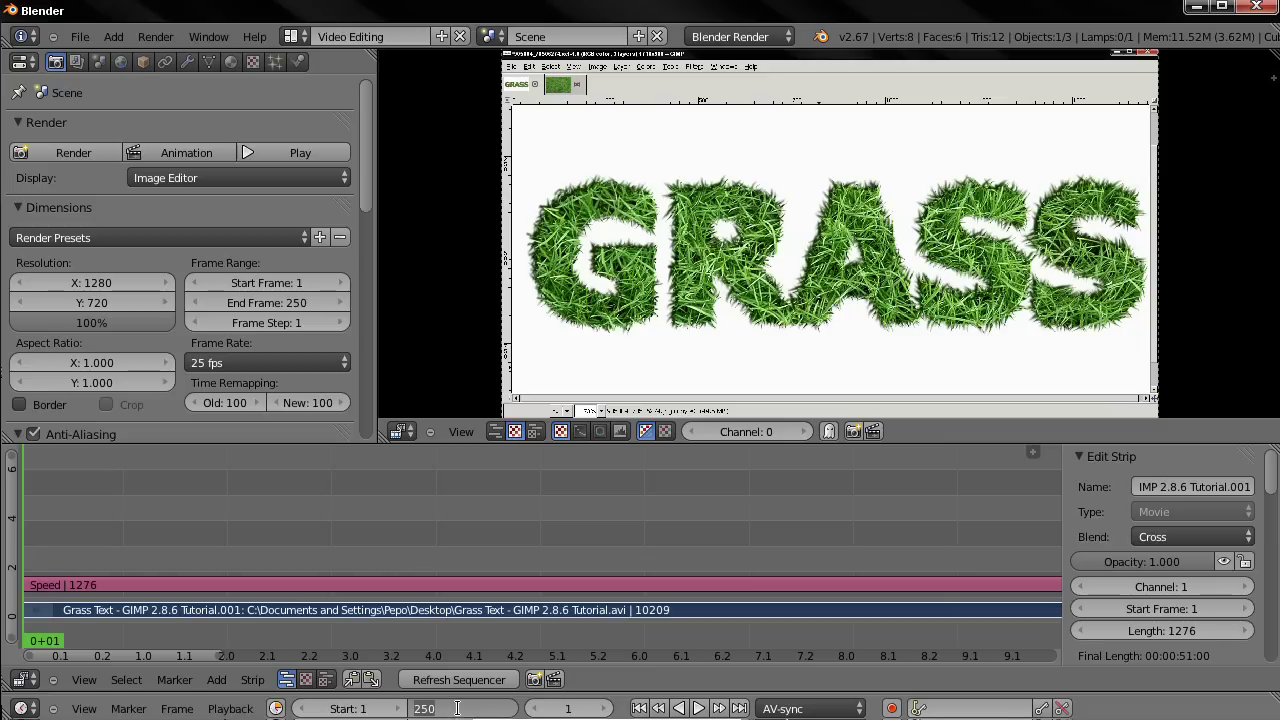
pyautogui.hotkey('ctrl', 'v')
pyautogui.press('Return')
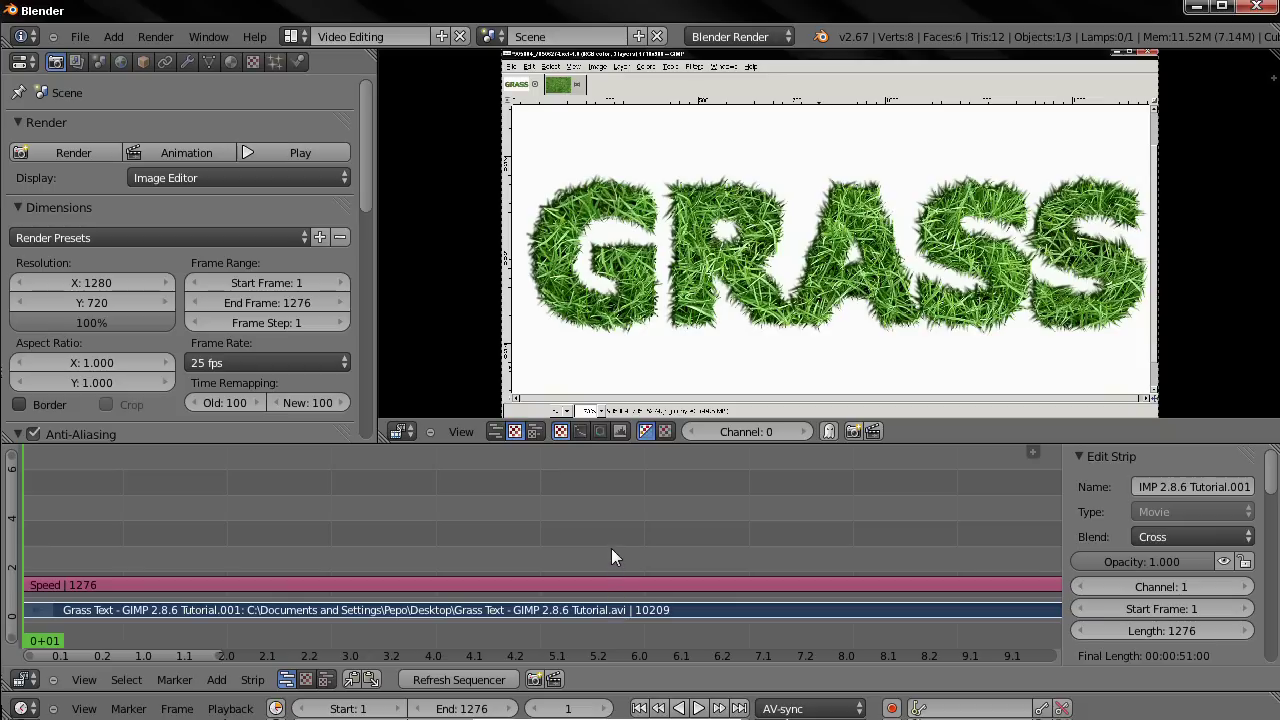
# - Play back the sped-up sequence from the first frame and pause it after a few seconds
pyautogui.click(699, 708)
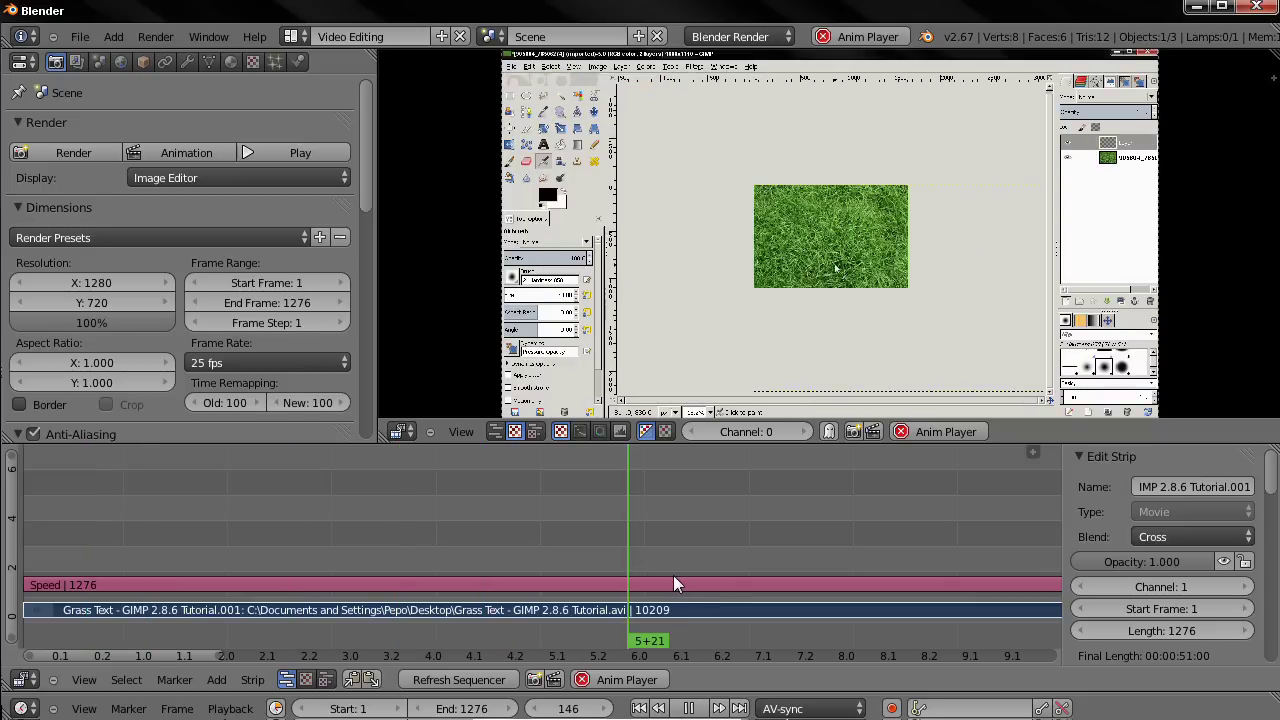
pyautogui.click(689, 708)
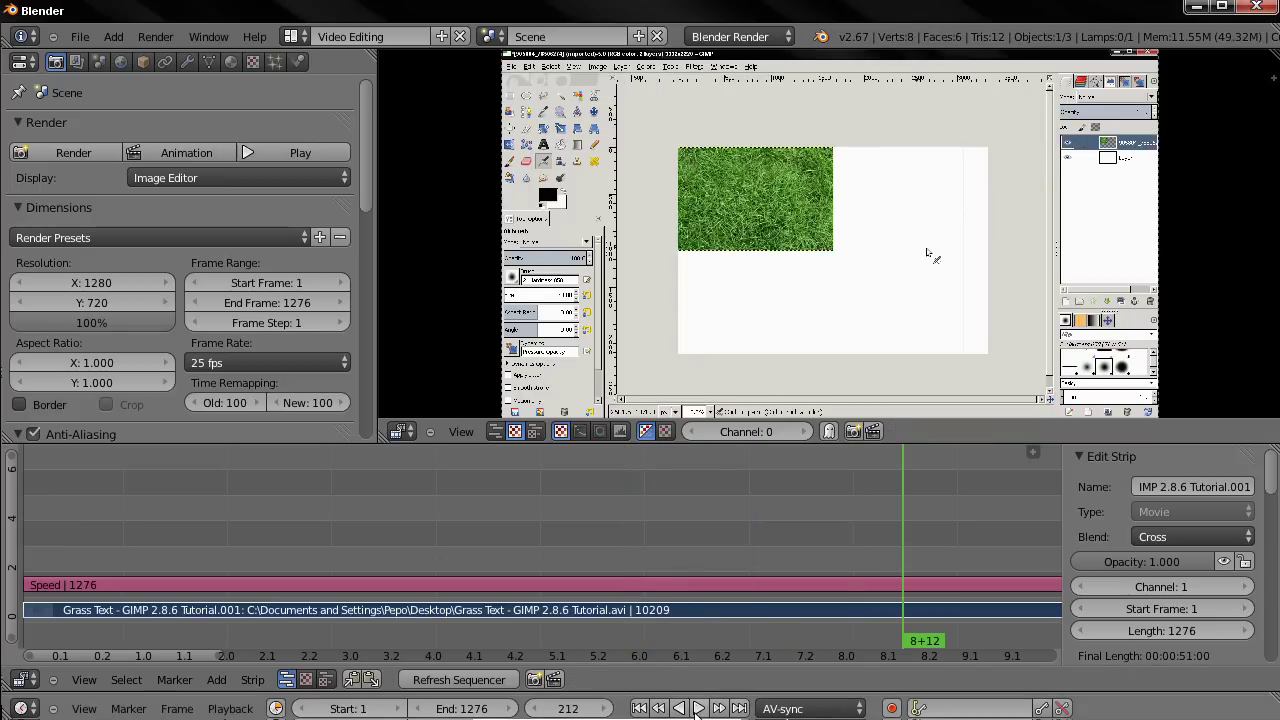
pyautogui.click(1146, 630)
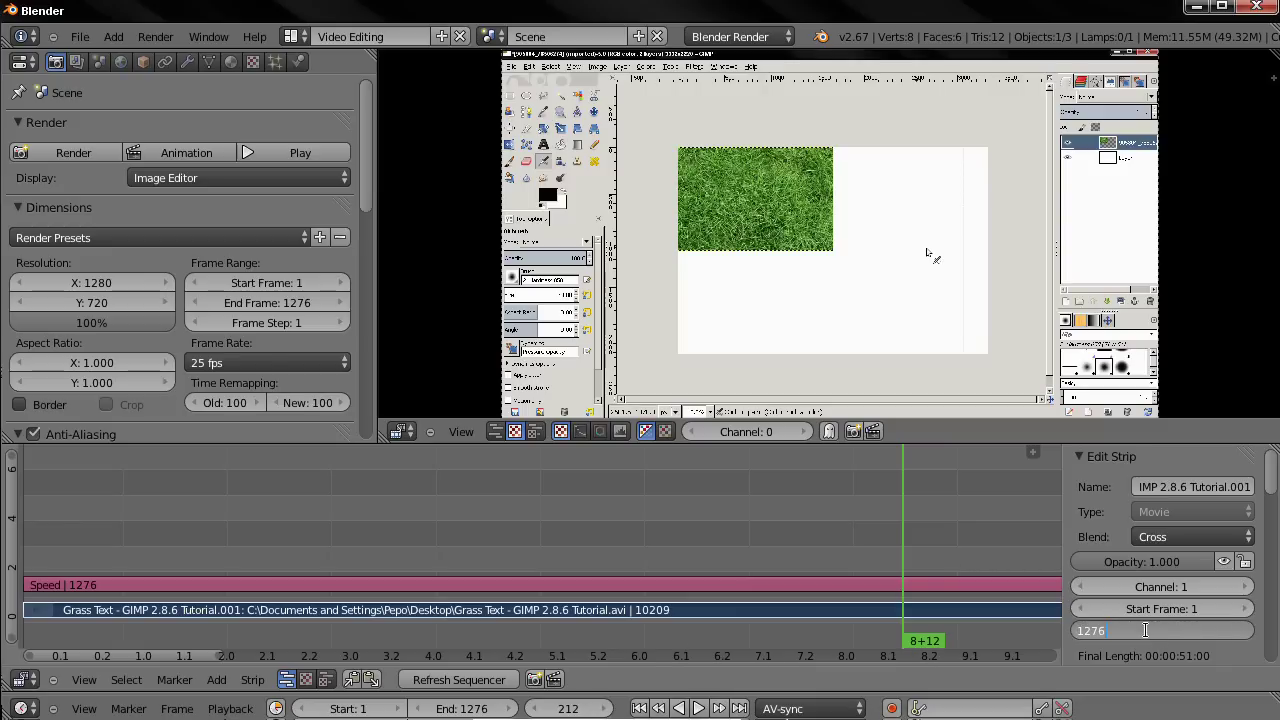
pyautogui.write('*4')
pyautogui.press('BackSpace')
pyautogui.press('Return')
# - Set the render display to Keep UI, and start a trial render of the animation, cancelling it after some frames
pyautogui.scroll(-2, 780, 532)
pyautogui.scroll(-6, 780, 532)
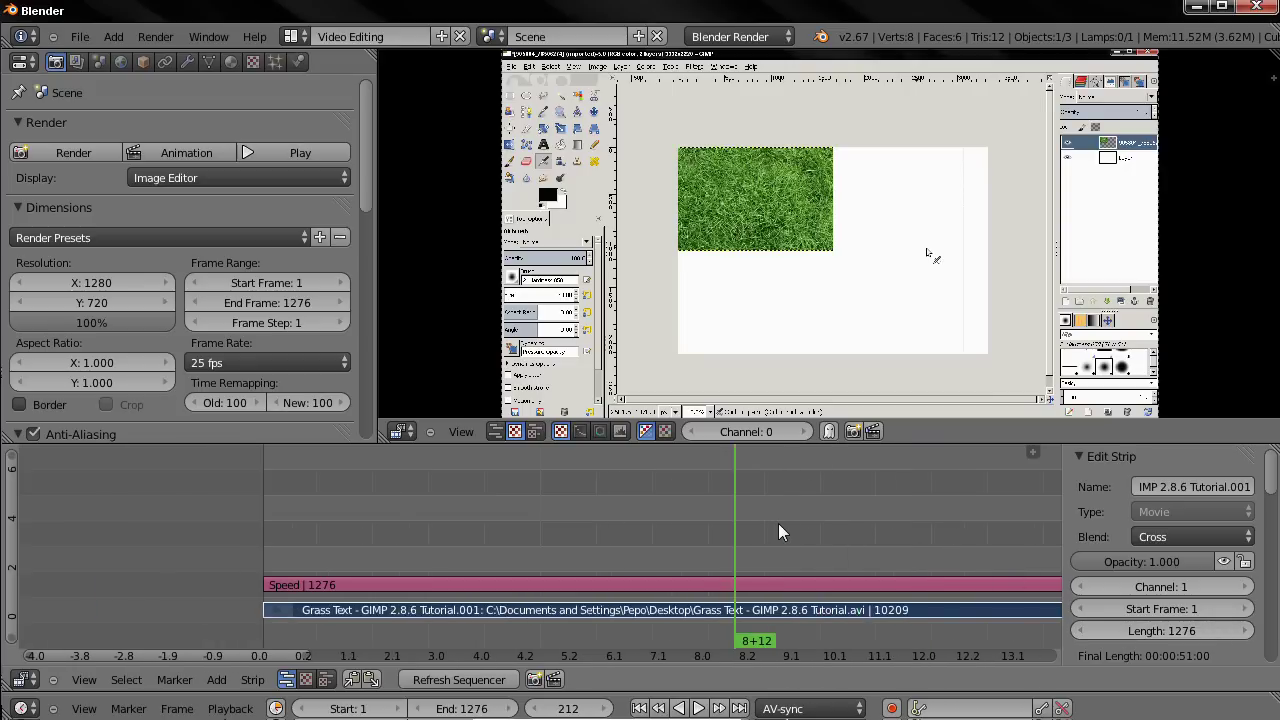
pyautogui.scroll(-4, 640, 527)
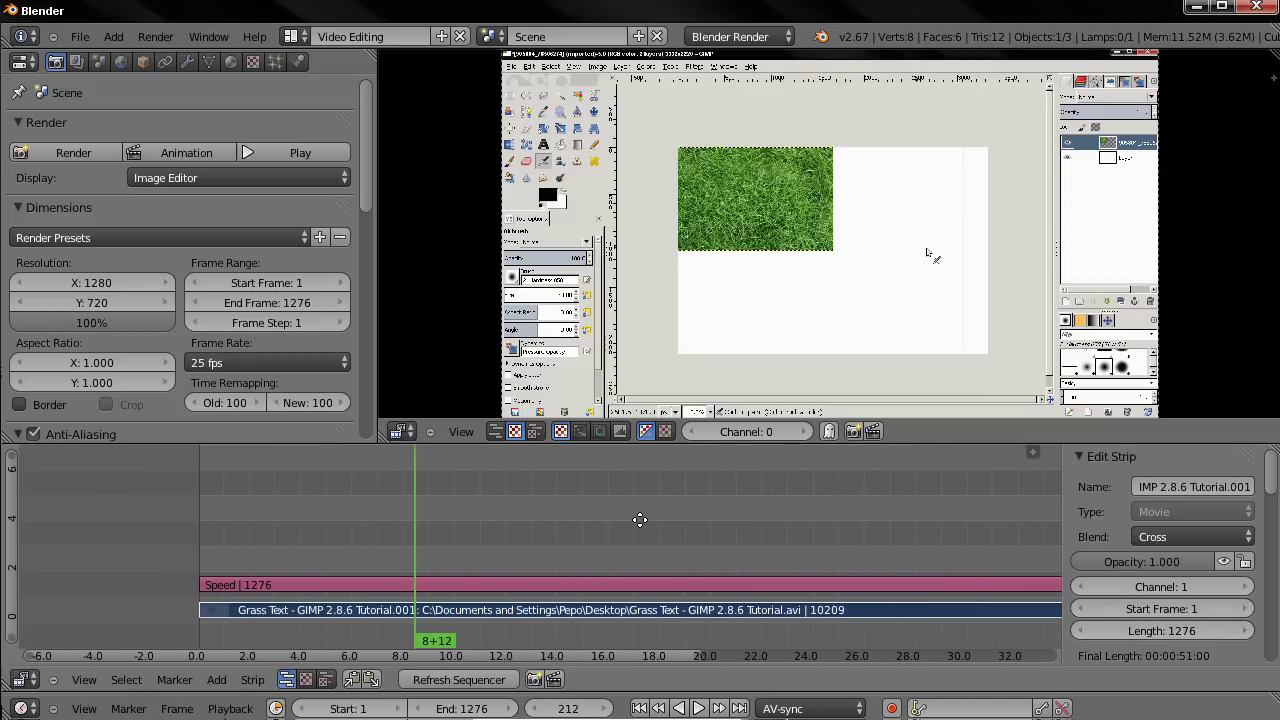
pyautogui.scroll(2, 714, 523)
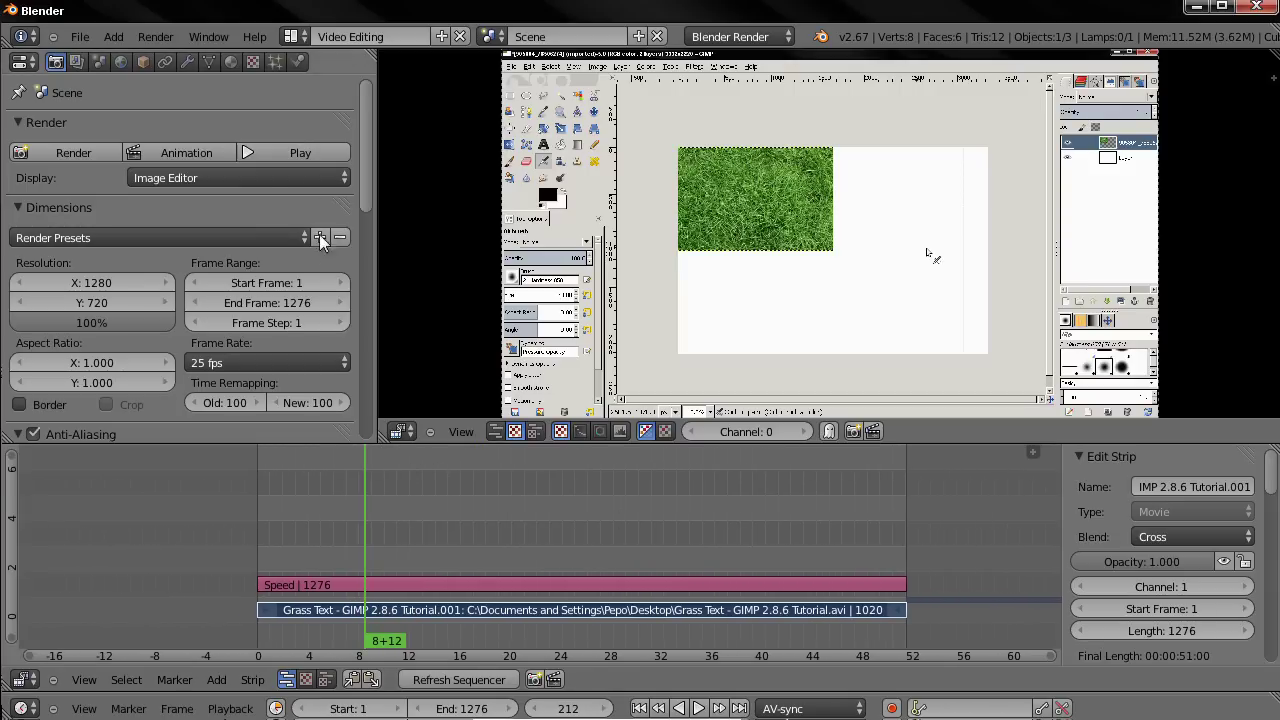
pyautogui.click(225, 180)
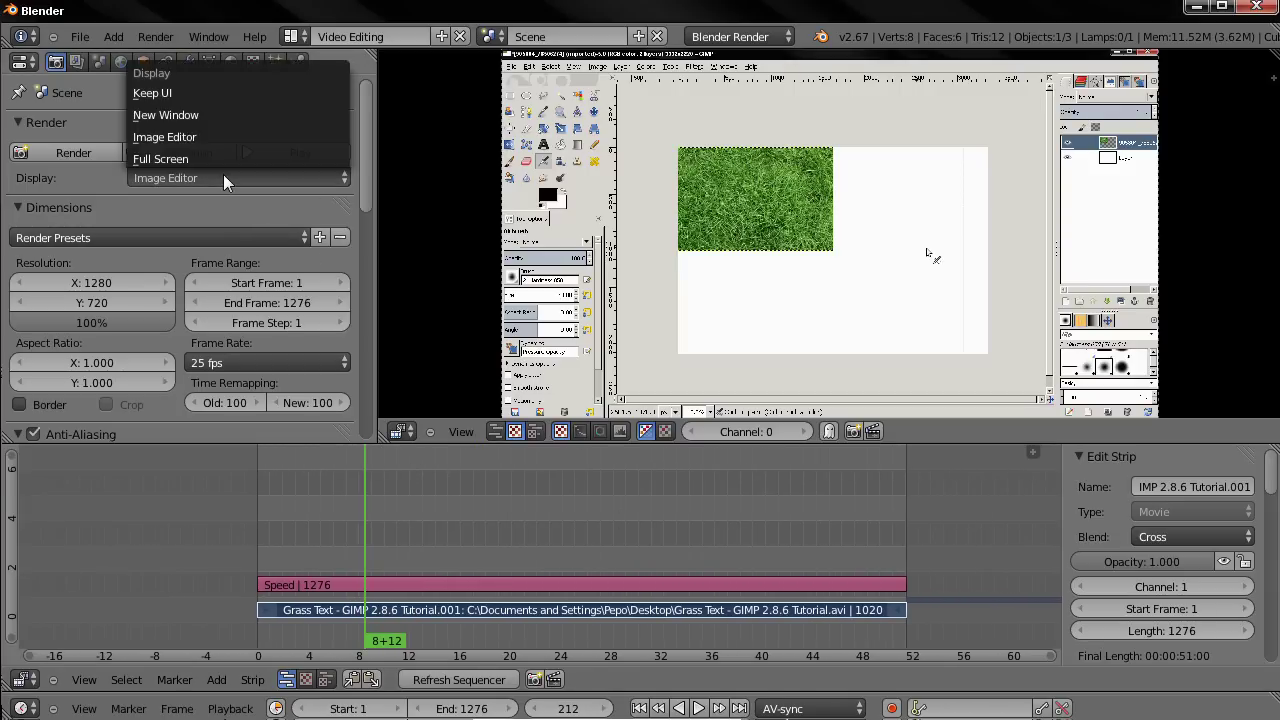
pyautogui.click(182, 95)
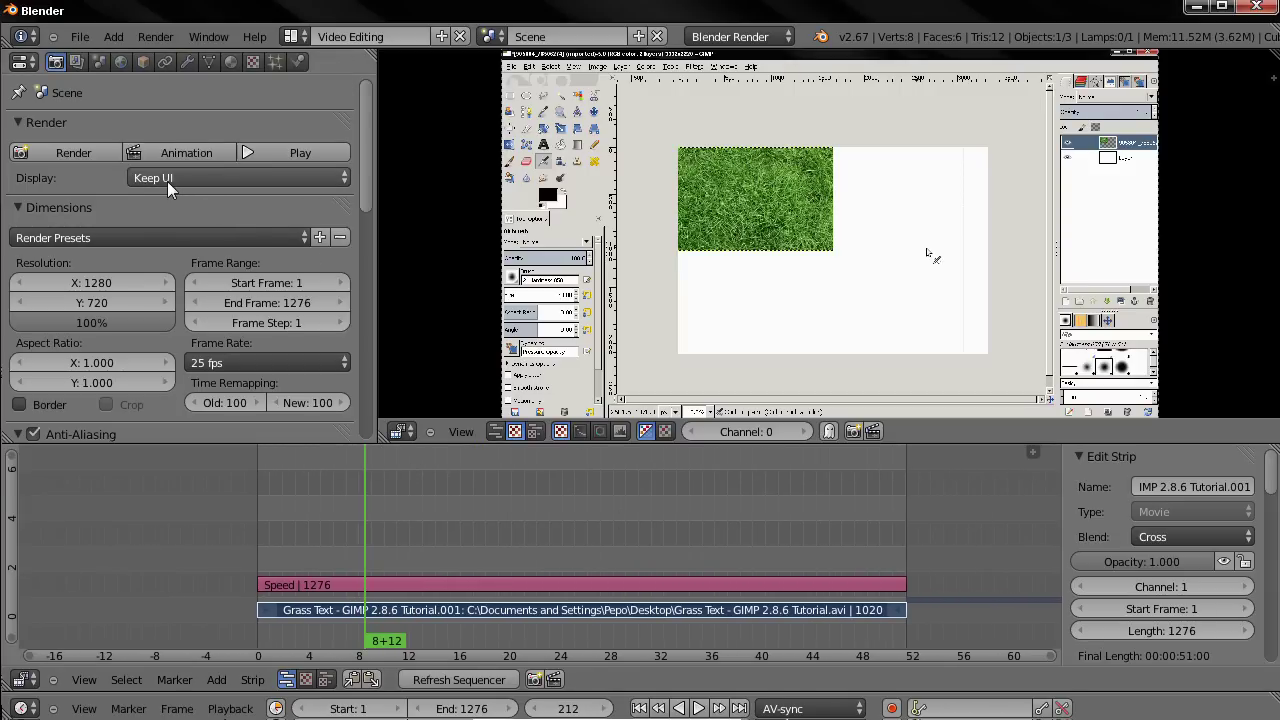
pyautogui.click(200, 155)
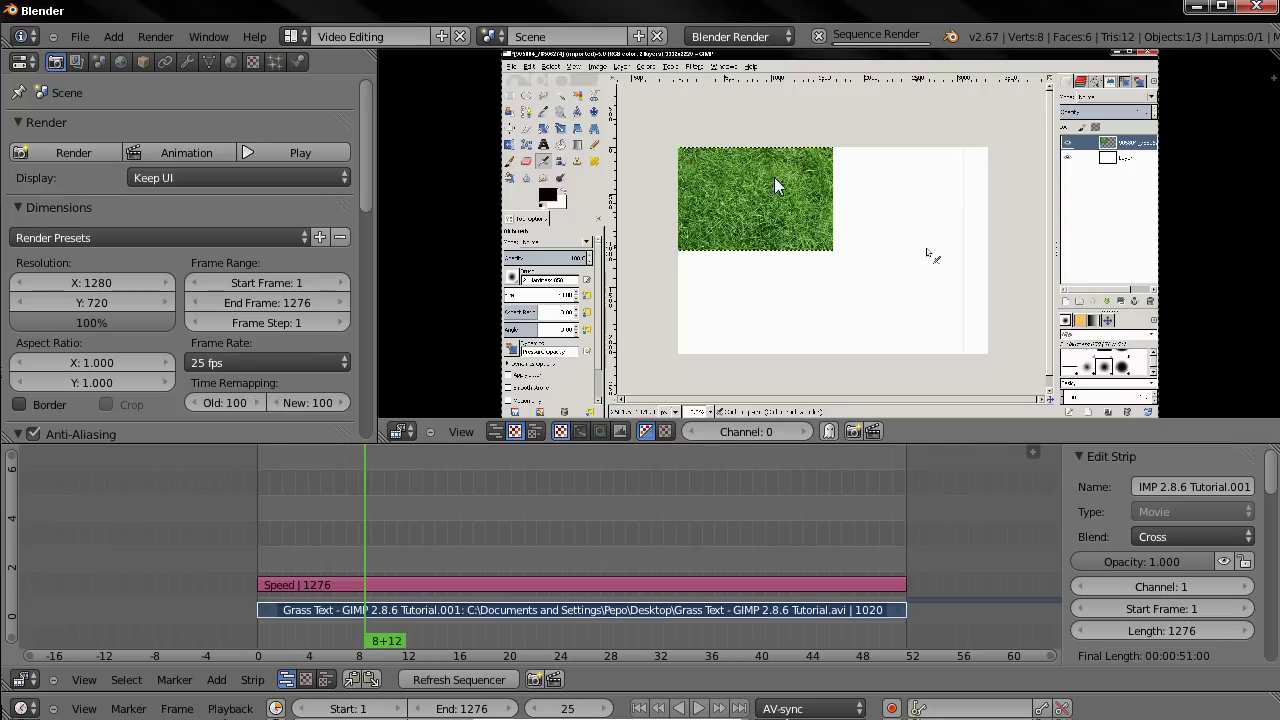
pyautogui.press('Escape')
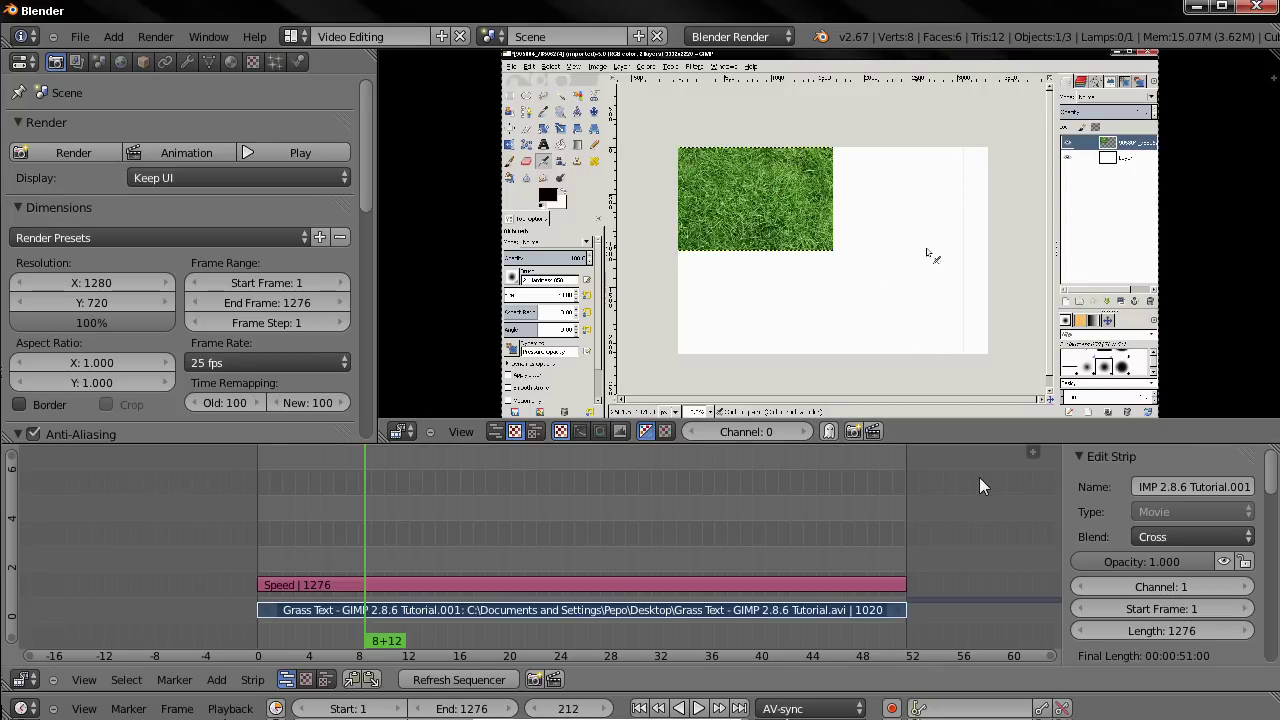